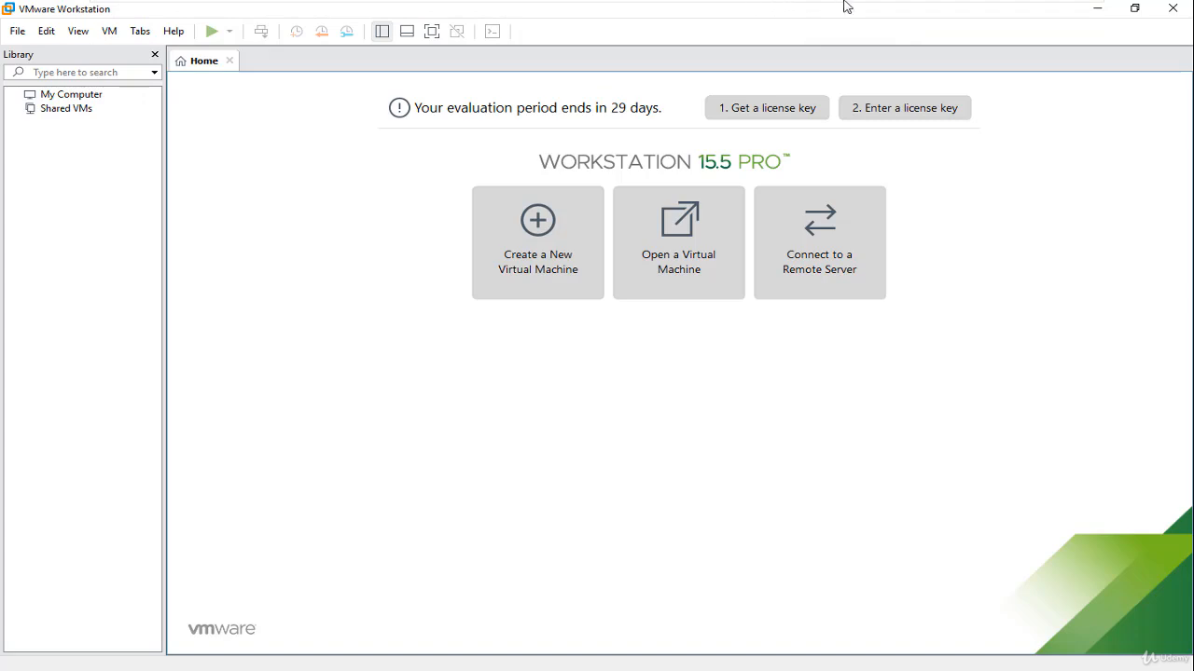
Step: Leave the full-screen view of the virtual machine and close the VMware Workstation window running inside the guest
mouse_move(849, 4)
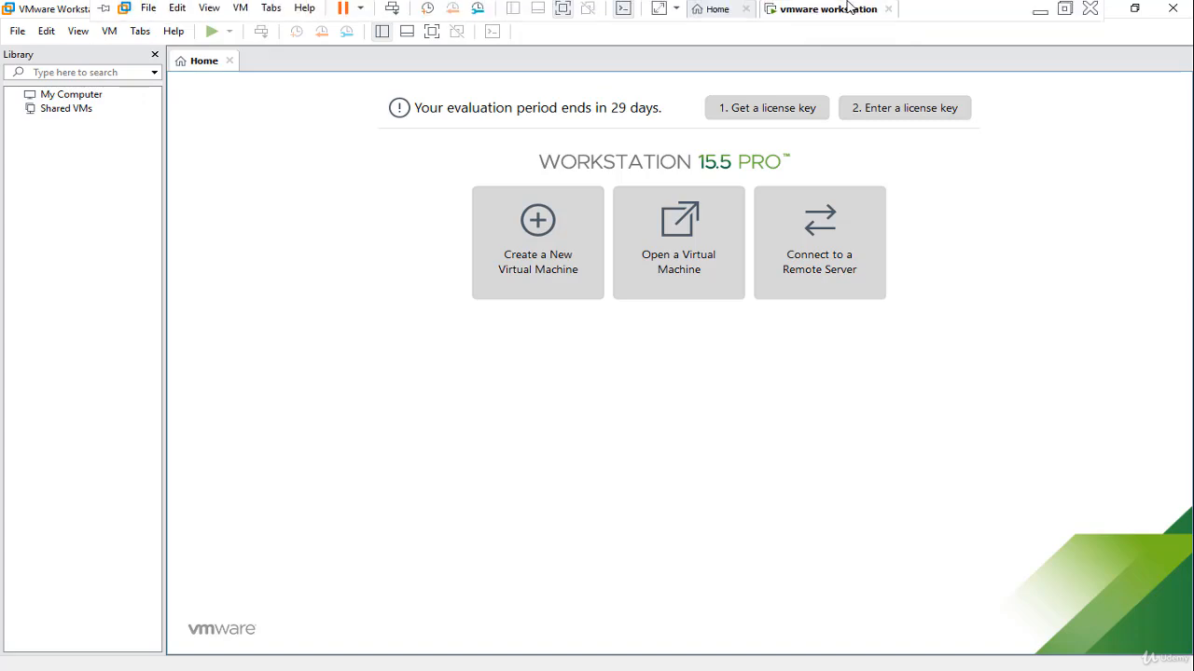
click(1064, 11)
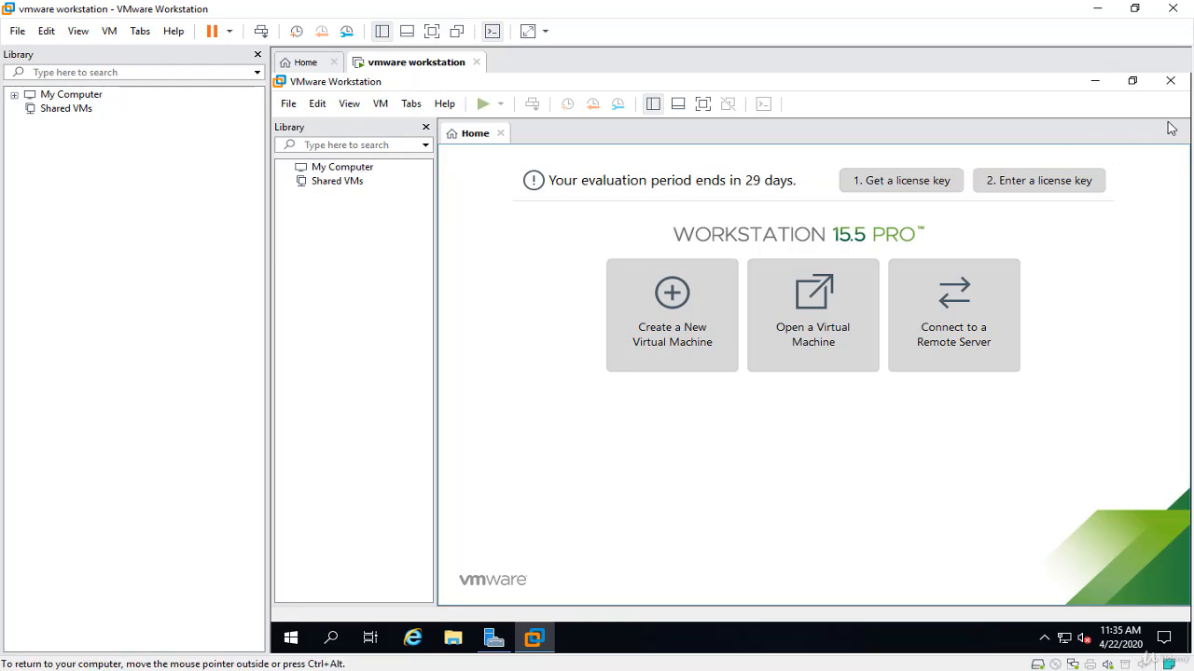
click(1179, 84)
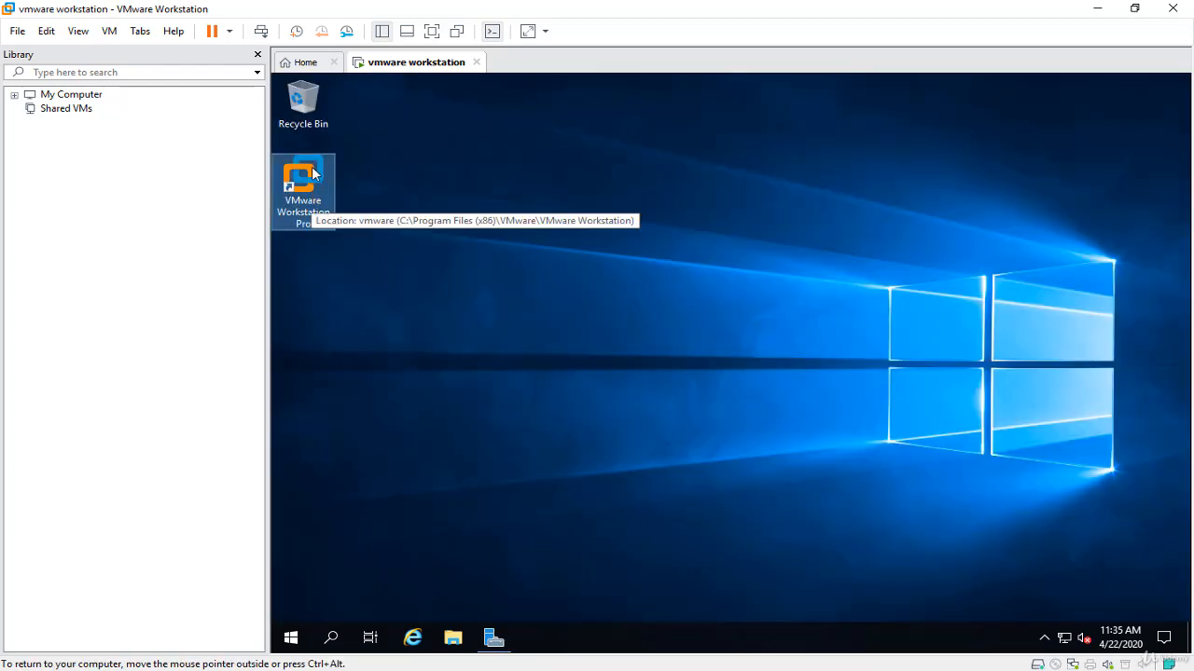
Step: Power off the "vmware workstation" virtual machine
right_click(422, 79)
mouse_move(493, 97)
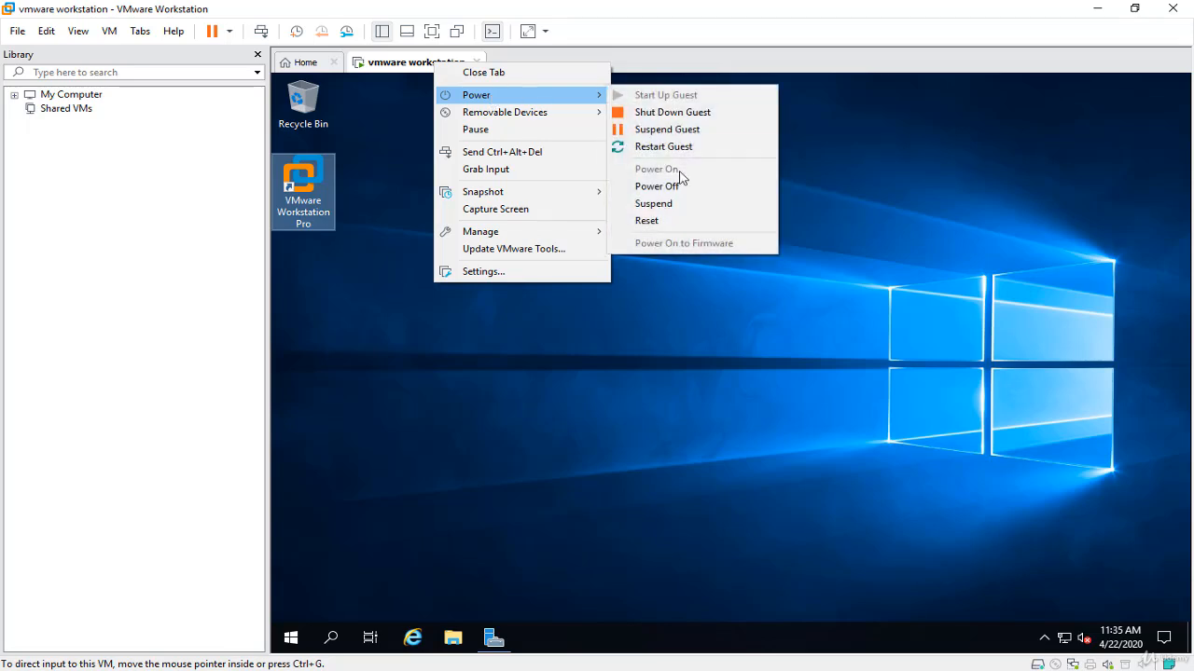
click(680, 186)
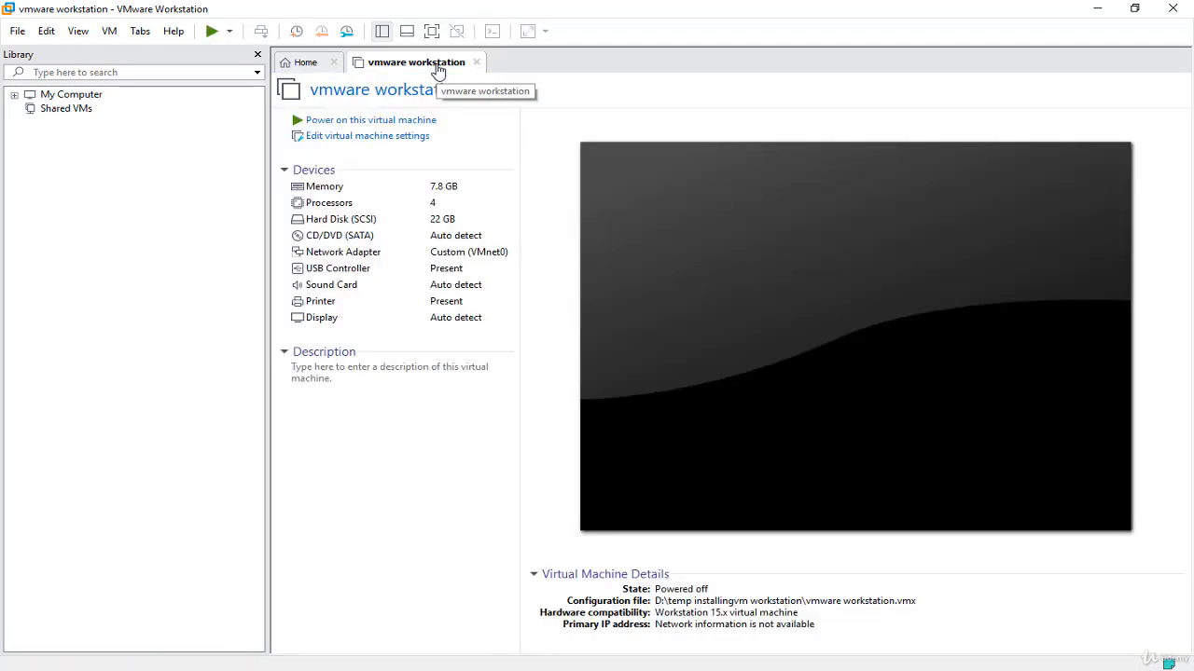
Step: Delete the powered-off "vmware workstation" virtual machine from disk and confirm the permanent removal
right_click(438, 71)
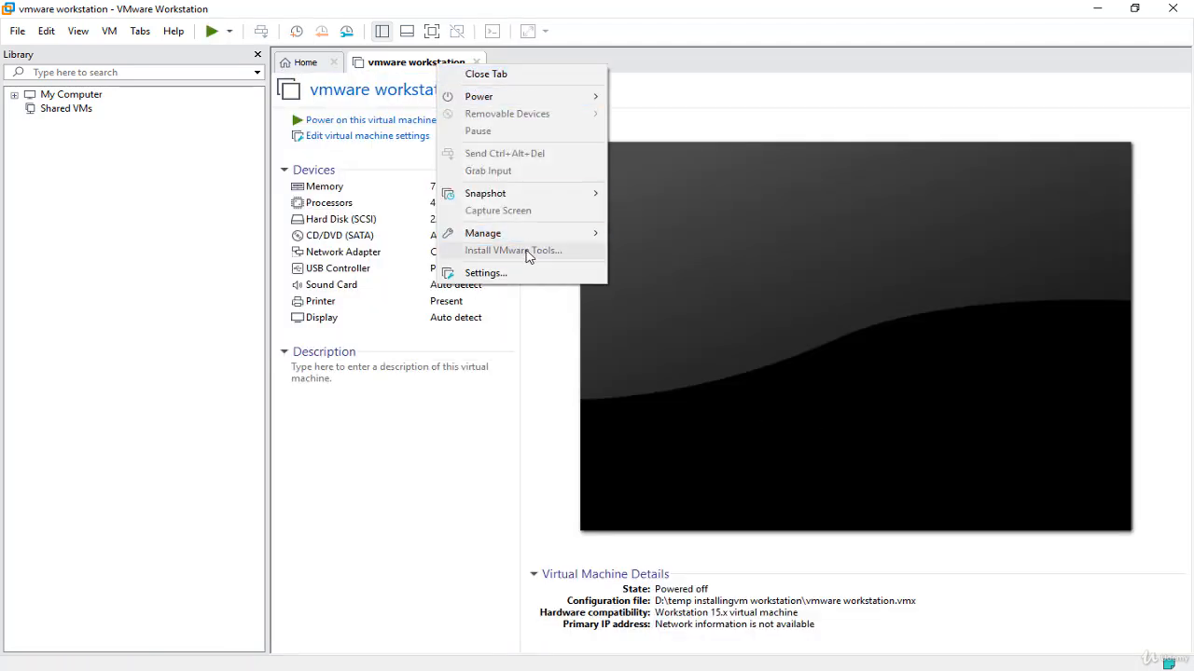
mouse_move(562, 239)
click(671, 330)
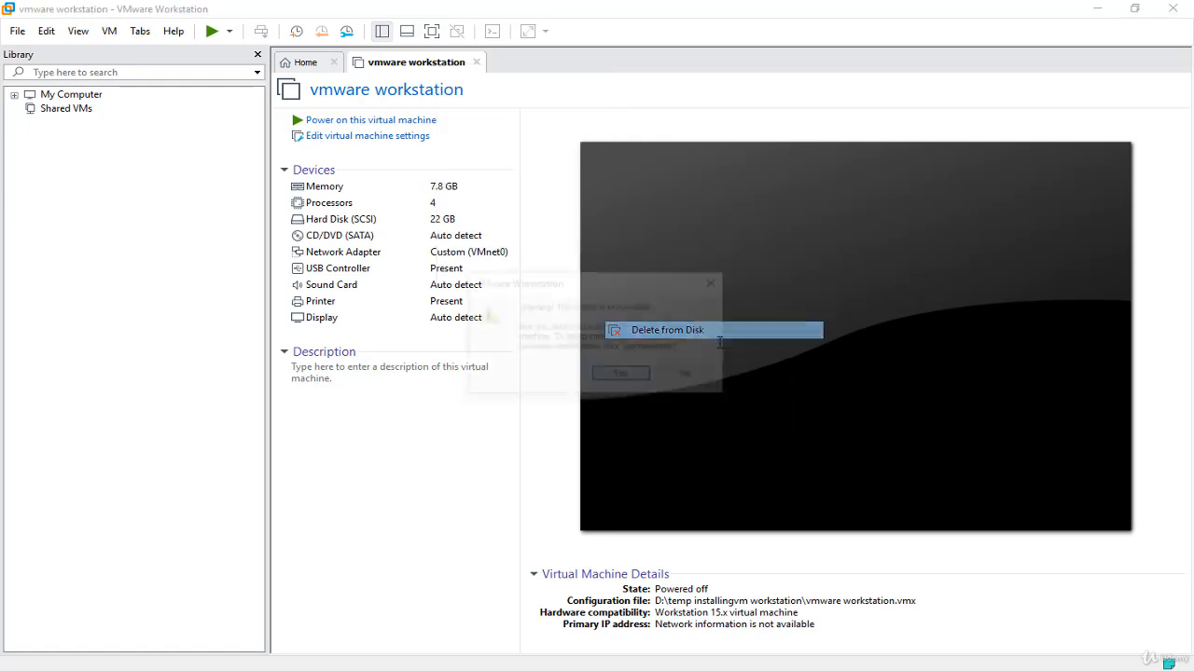
click(617, 377)
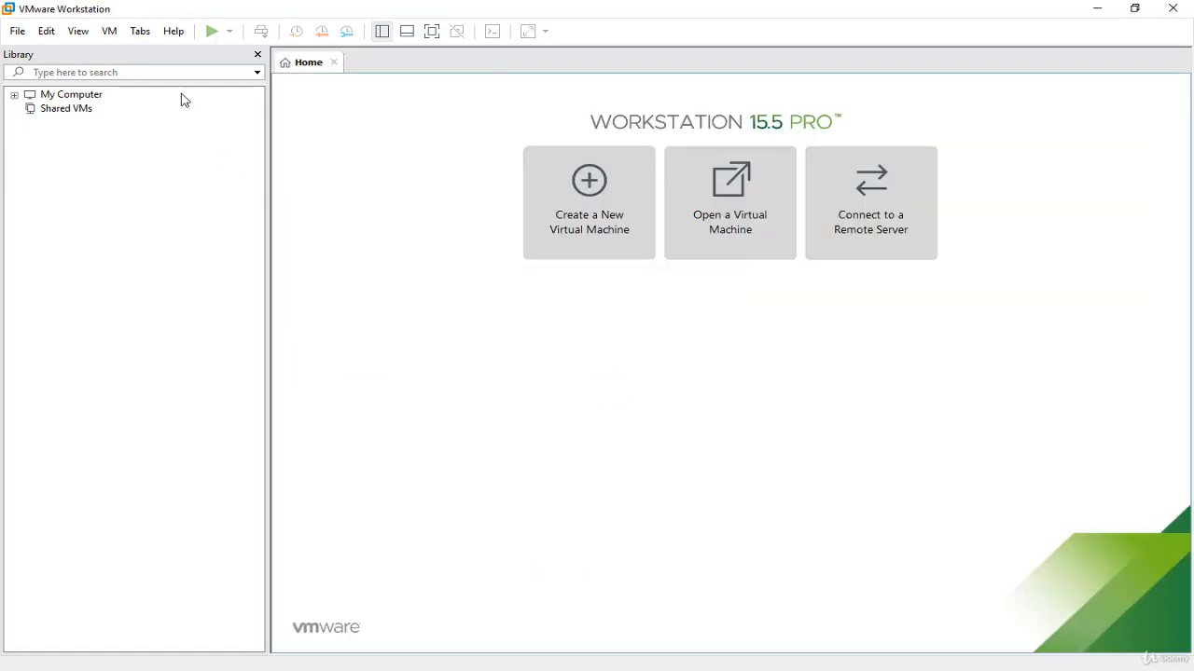
Step: Expand My Computer in the library, collapse the DHCP Course folder and create a new folder named "Vsphere 7"
click(13, 96)
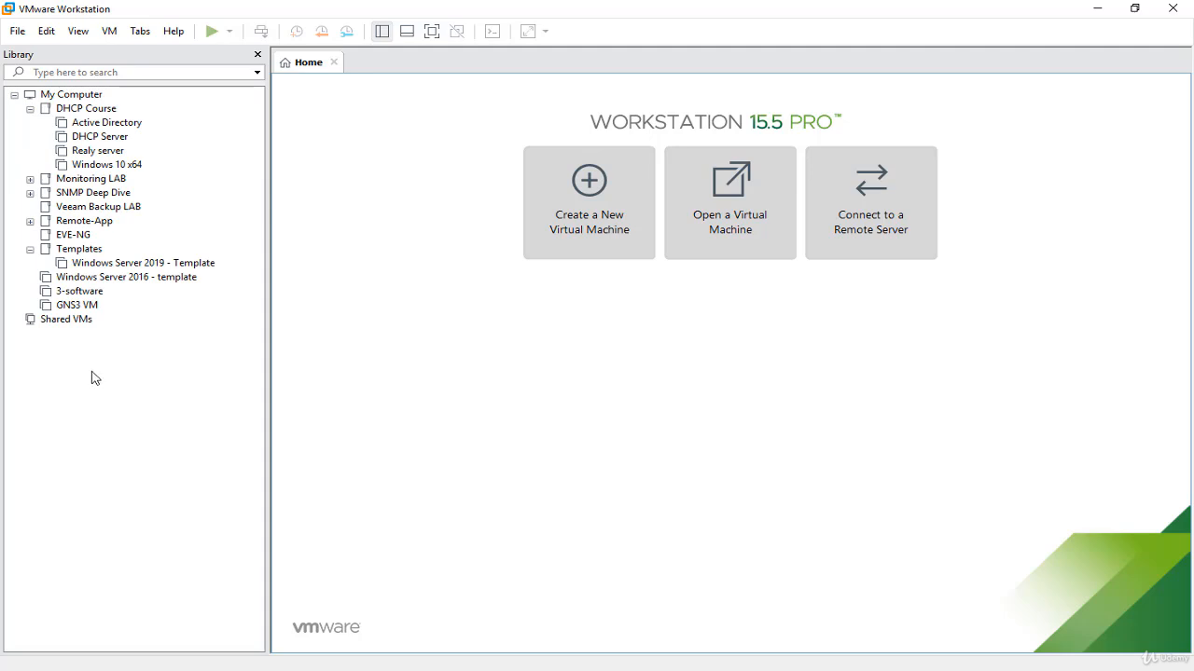
click(30, 110)
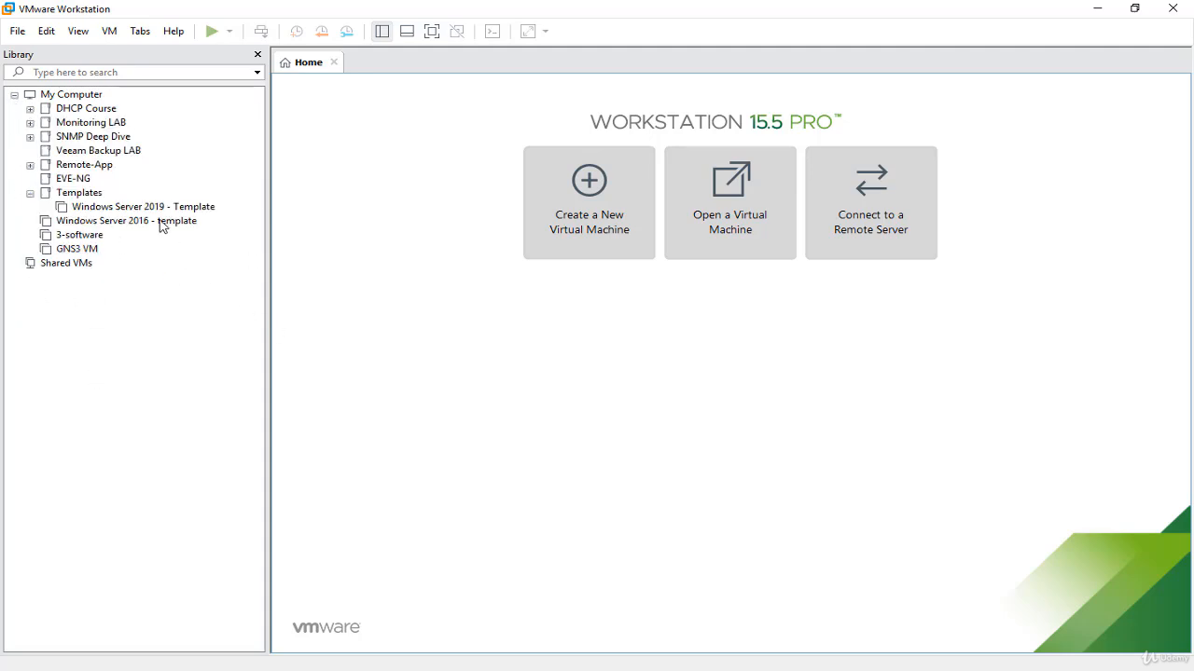
right_click(80, 95)
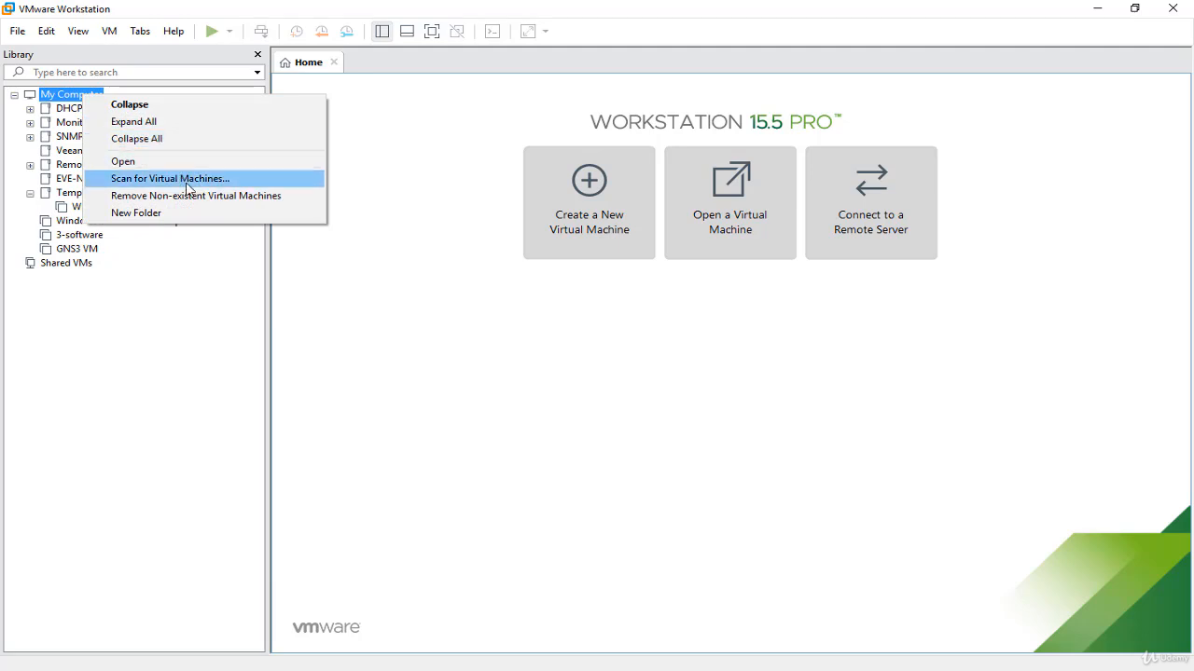
click(186, 214)
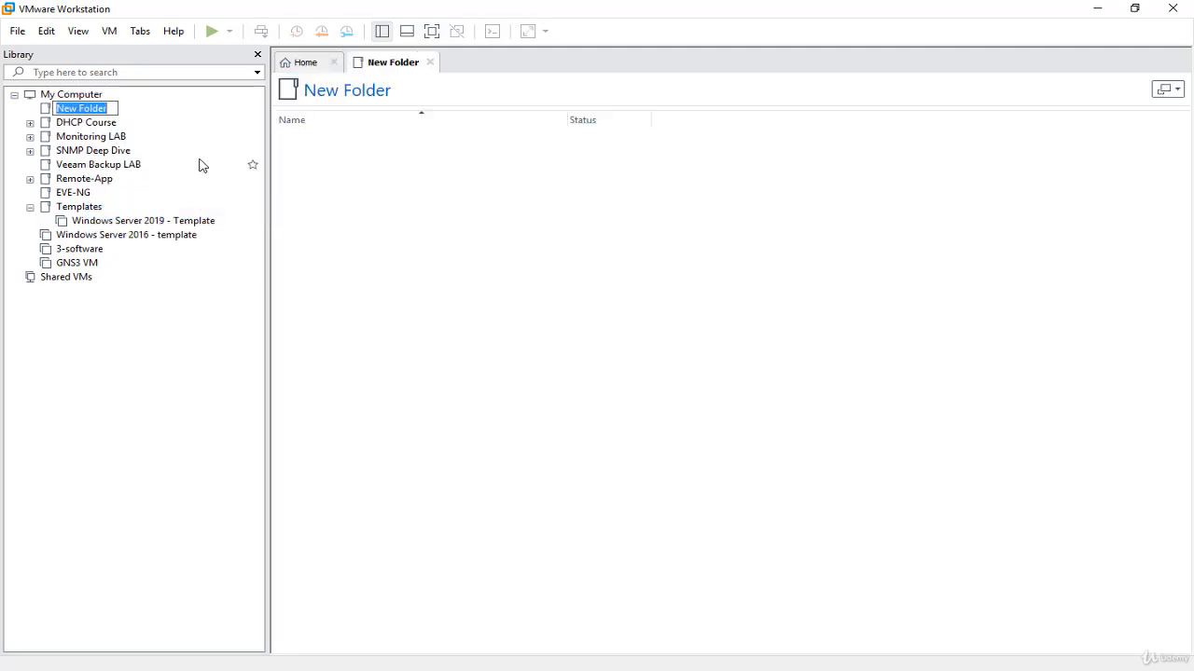
text(Vs)
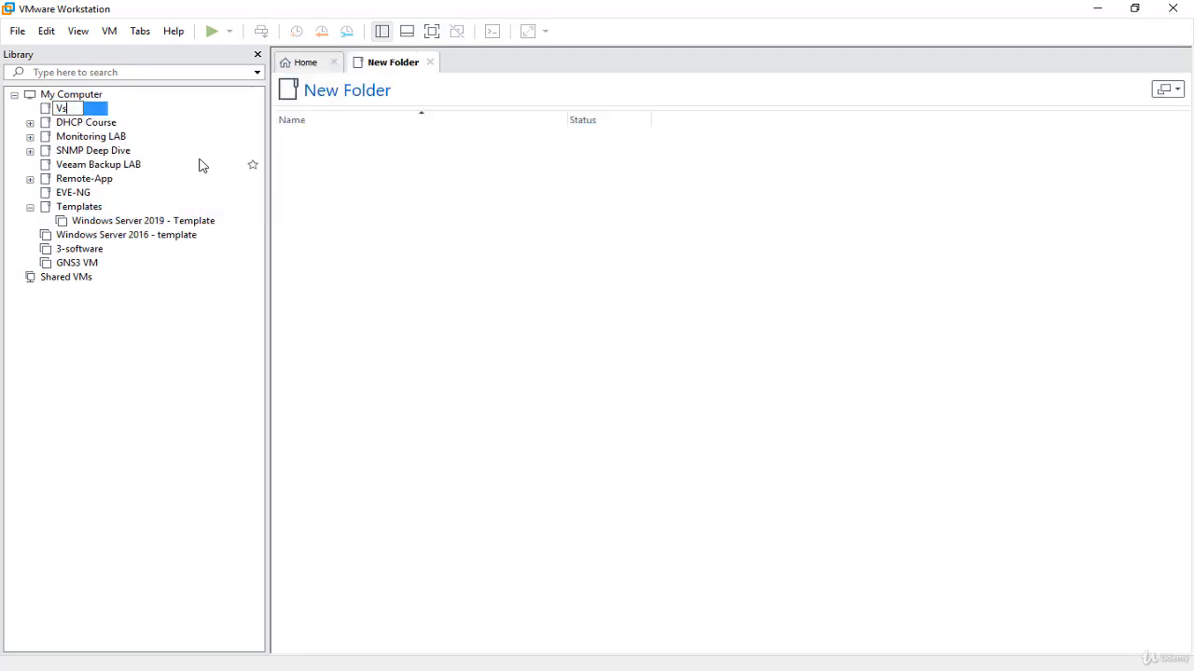
text(phere 7)
key(Return)
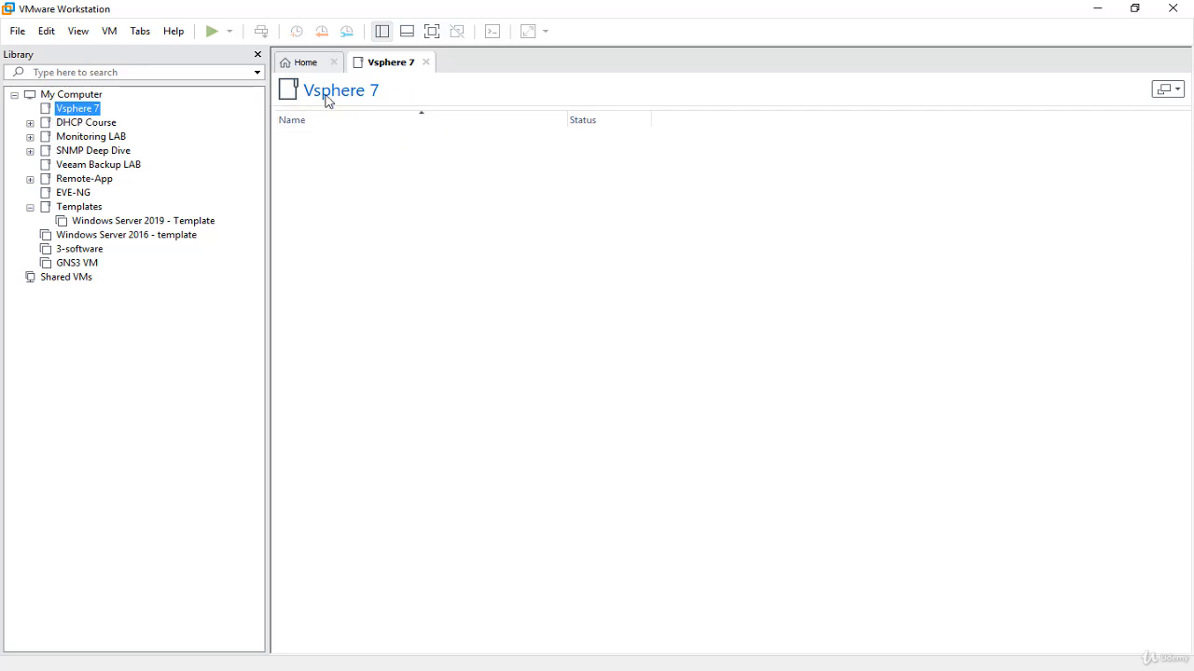
Step: Start creating a new virtual machine with the Custom (advanced) configuration and Workstation 15.x hardware compatibility
click(302, 67)
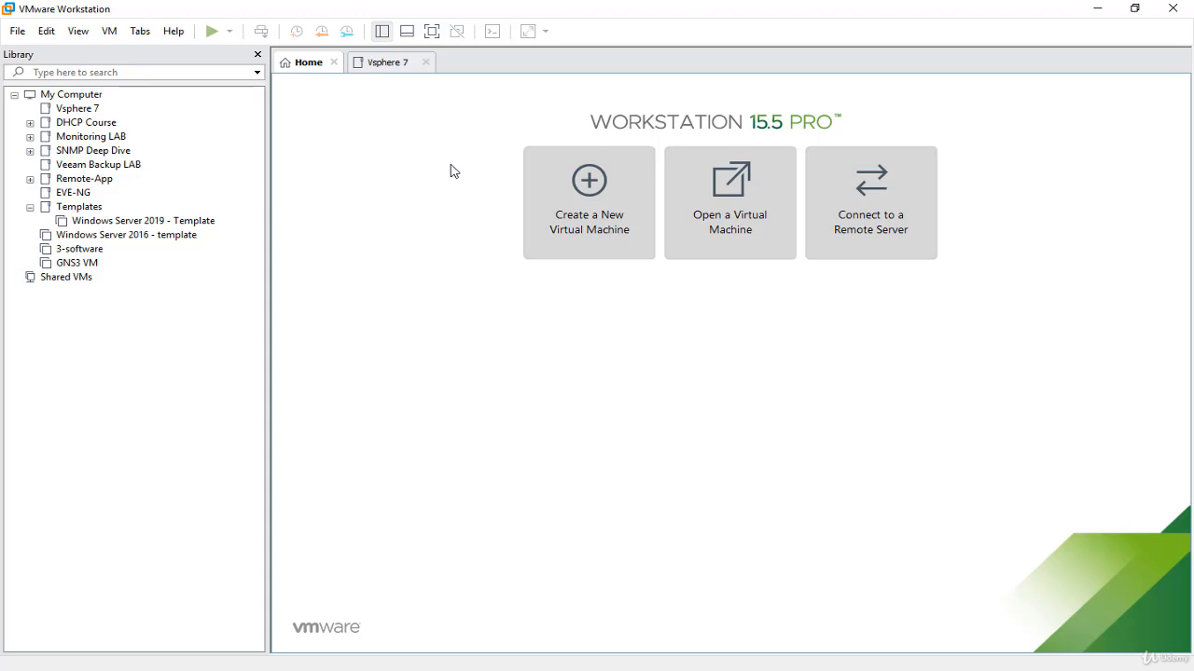
click(617, 239)
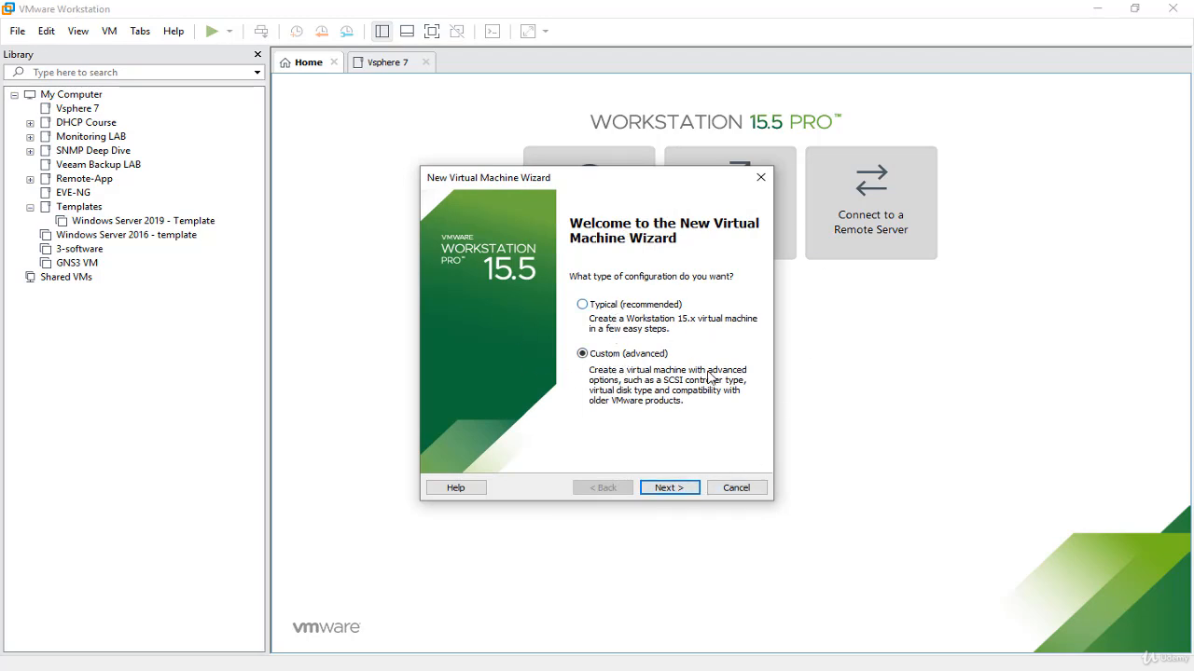
click(669, 488)
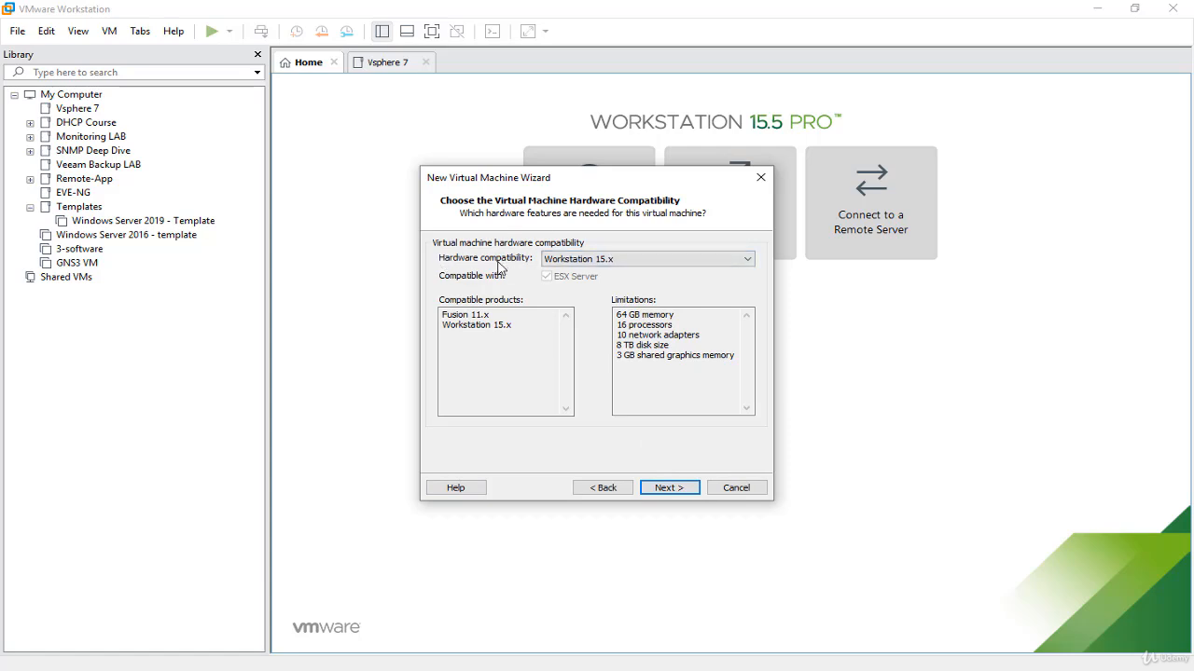
click(585, 259)
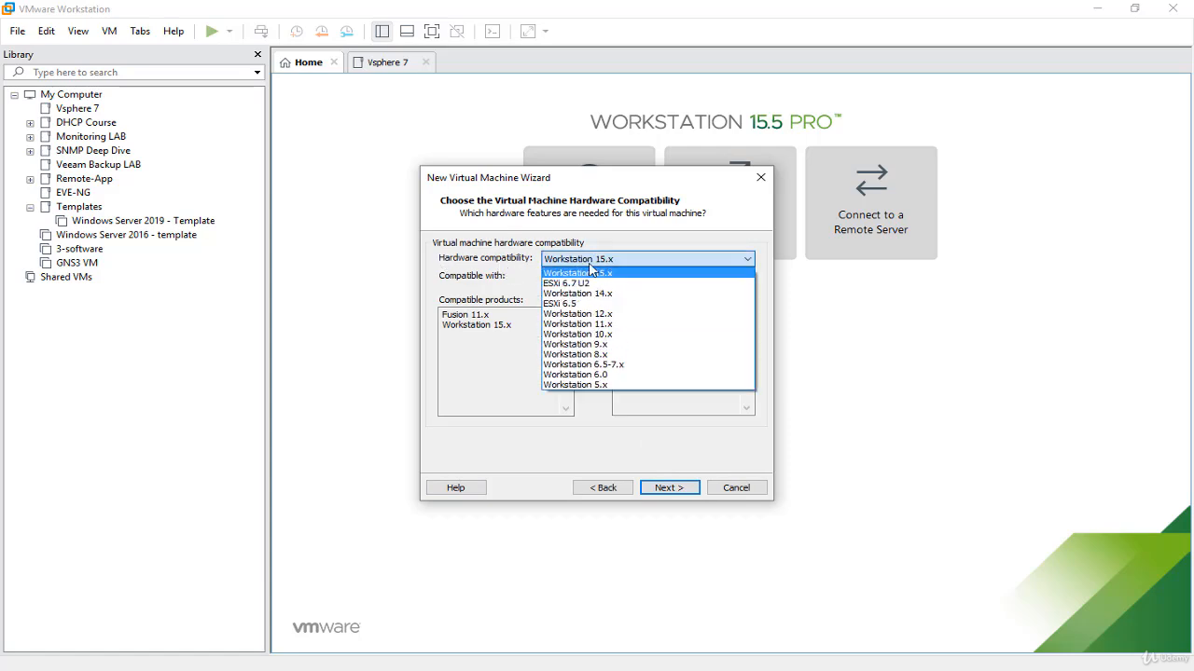
click(625, 278)
click(668, 488)
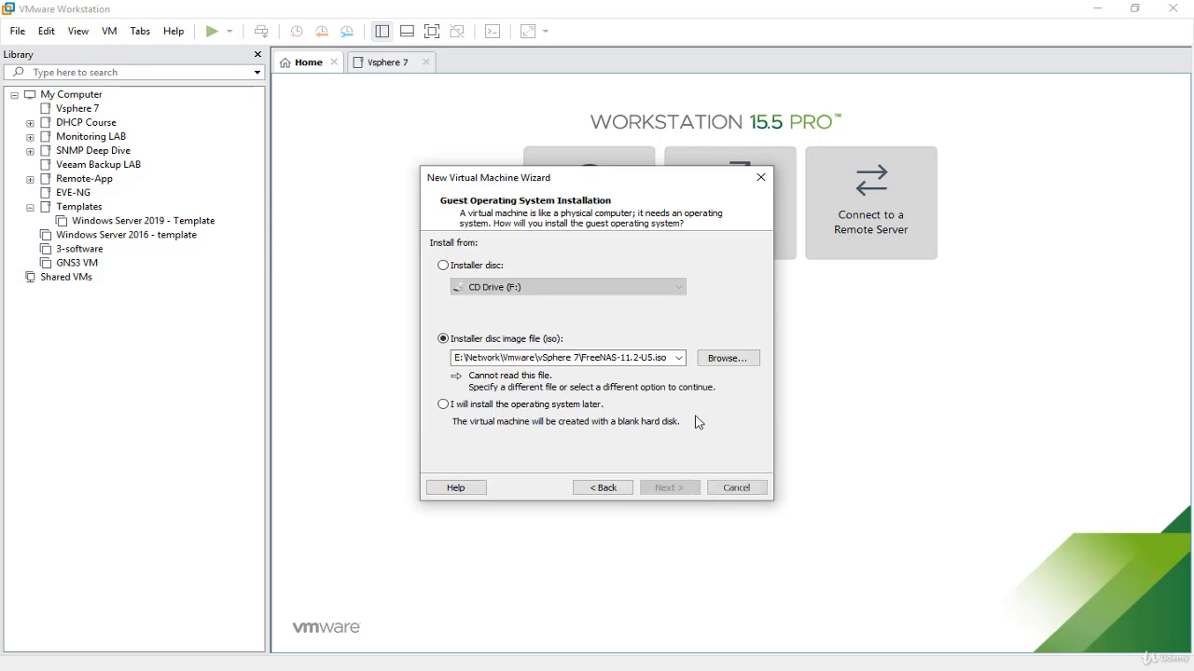
Step: Use the disc image VMware-VMvisor-Installer-7.0.0-15843807.x86_64.iso from the vSphere 7 folder as the guest installation source
click(472, 269)
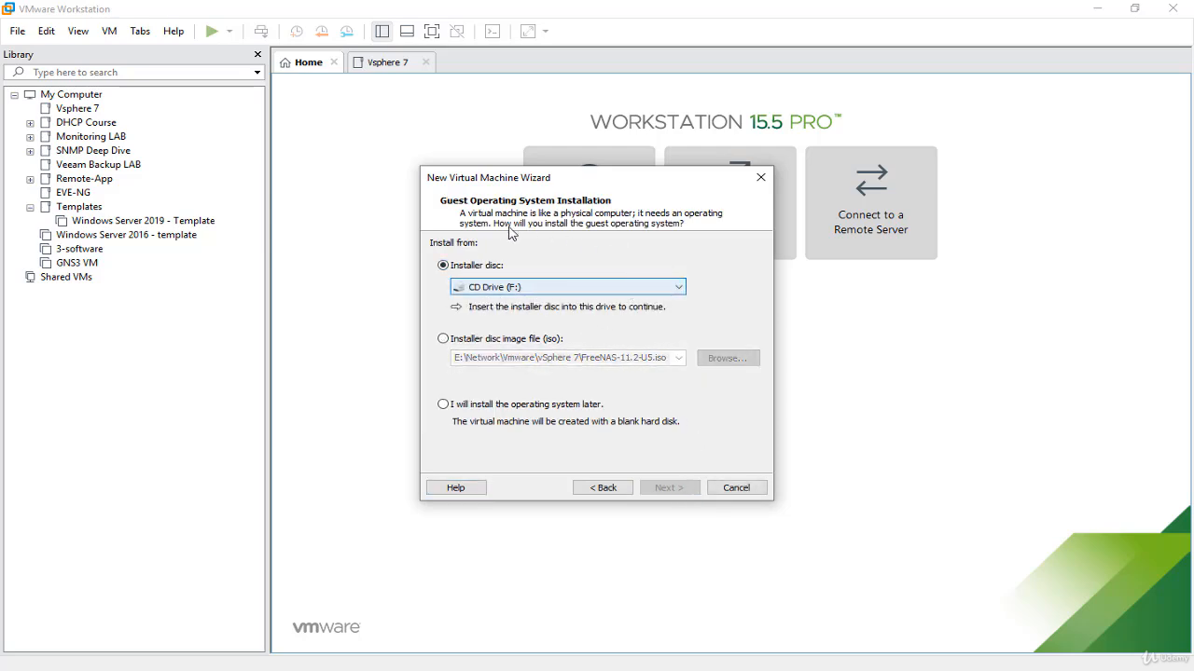
click(443, 338)
click(728, 359)
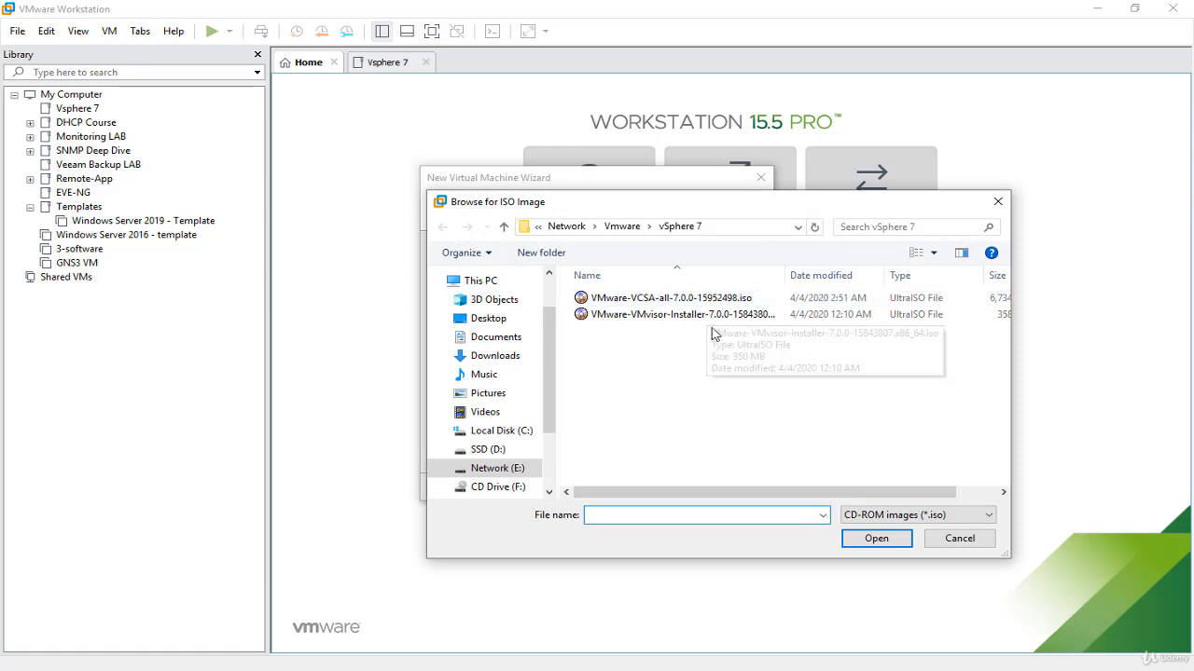
click(655, 321)
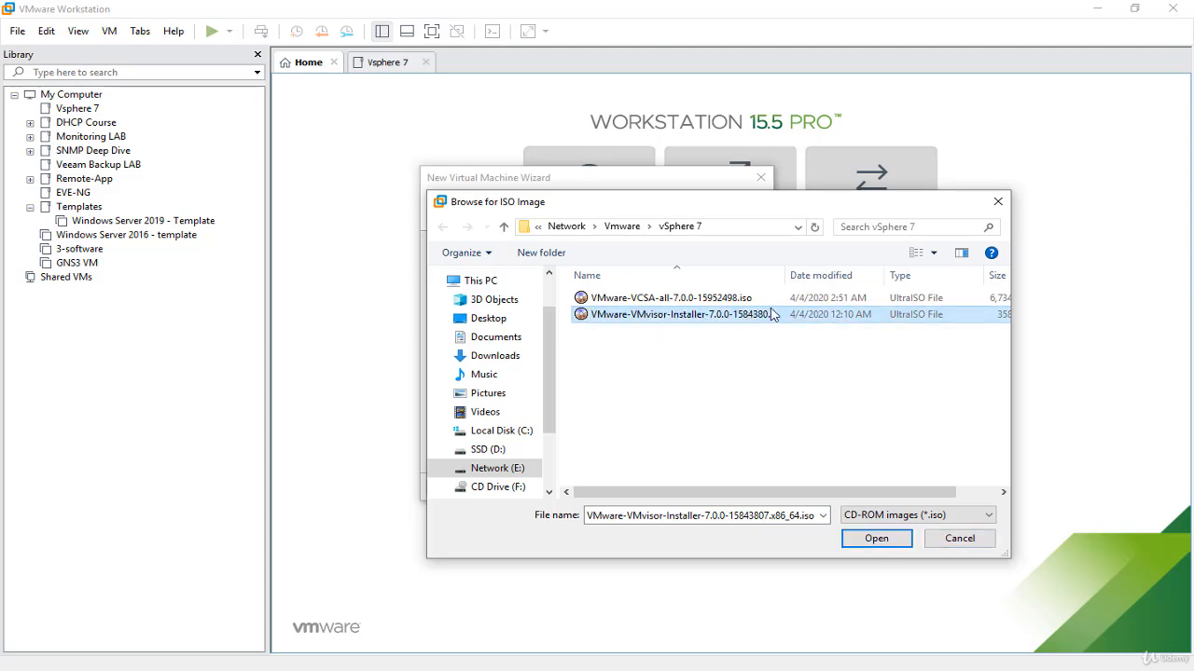
click(883, 540)
click(681, 494)
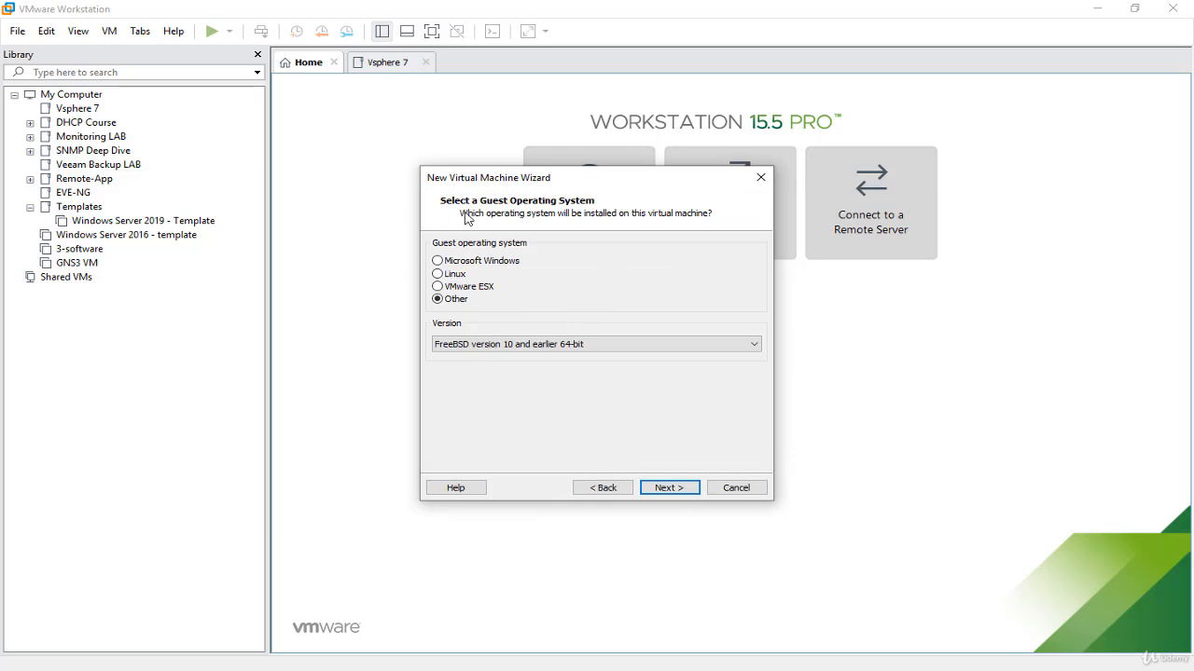
Step: Set the guest operating system to VMware ESX with version VMware ESXi 6.x
click(479, 288)
click(565, 347)
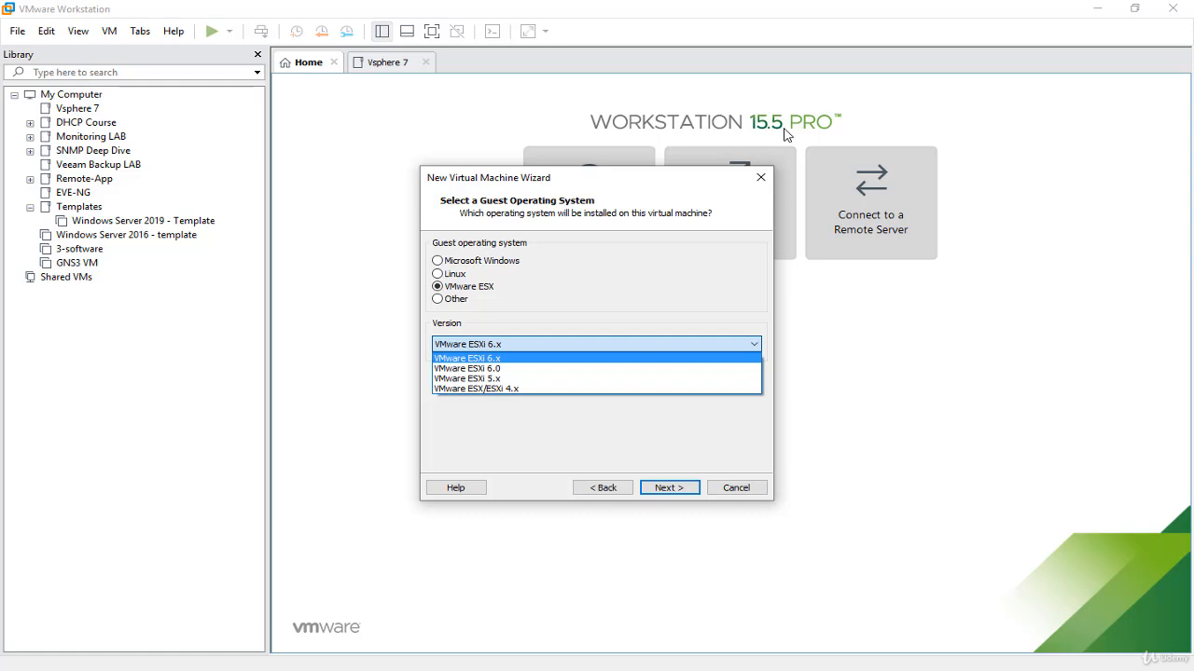
click(519, 359)
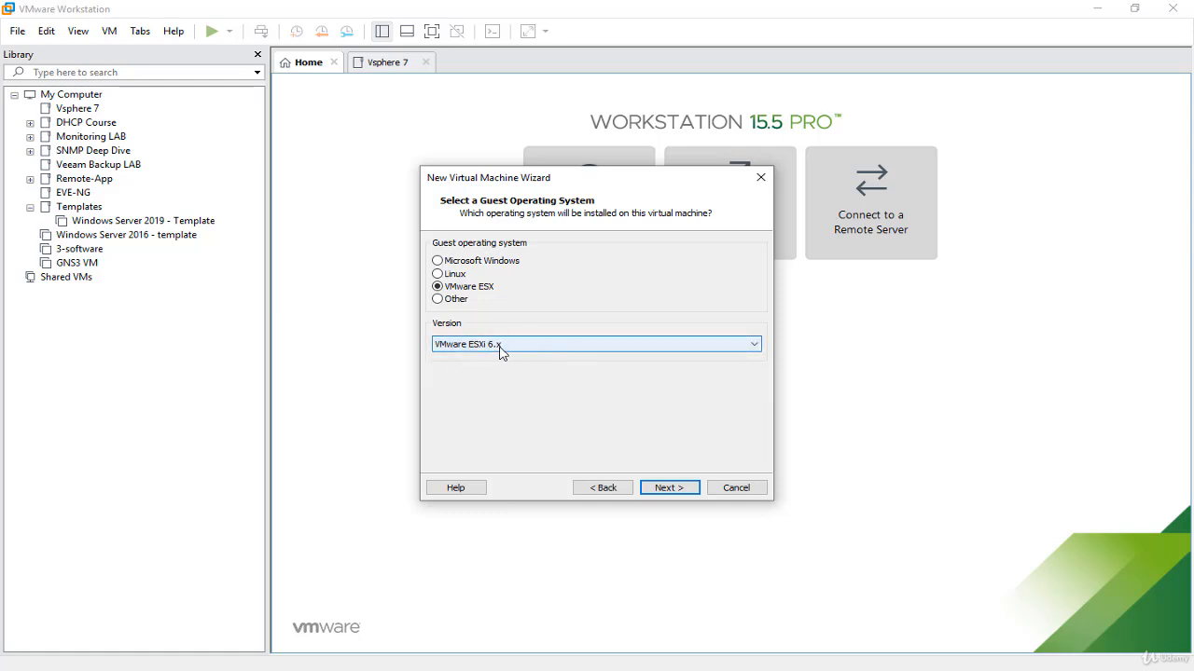
click(677, 488)
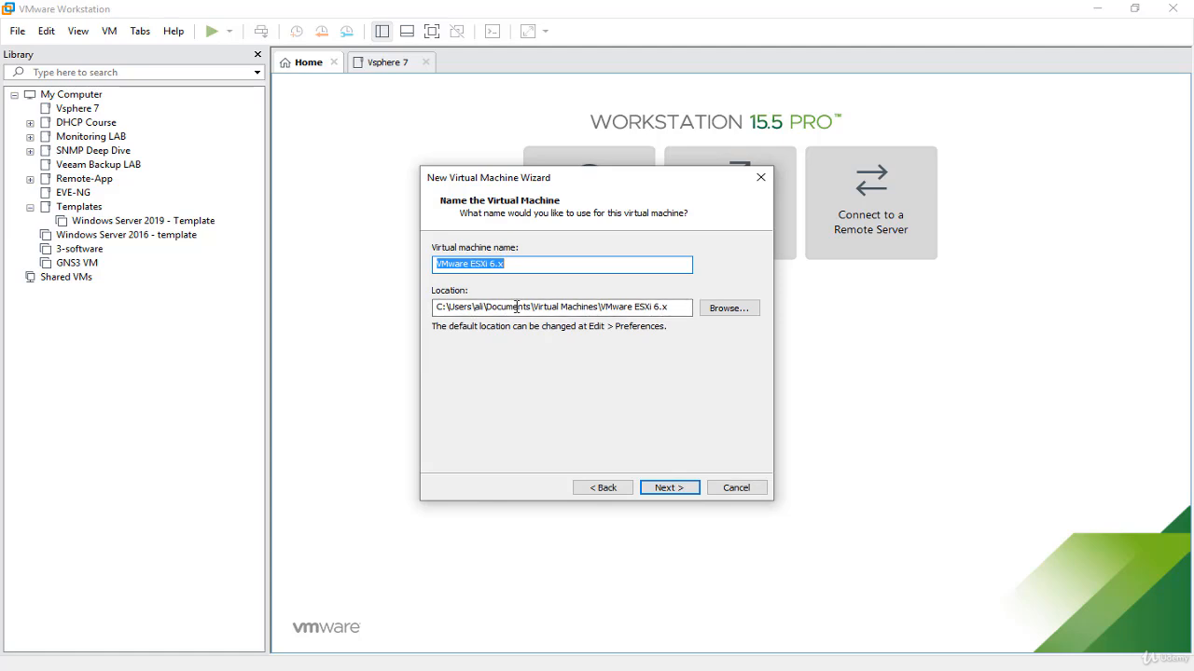
Step: Browse for the virtual machine location and create a folder named "Vsphere7" inside Vm-Location on the SSD (D:) drive
click(743, 311)
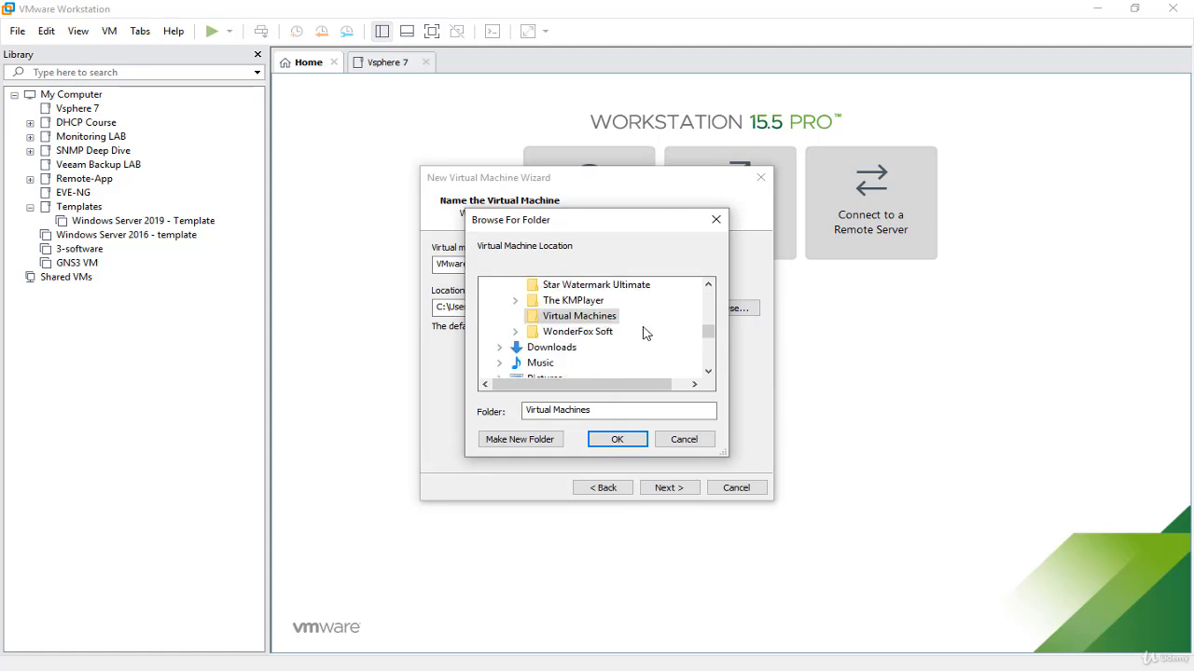
scroll(644, 331, down, 3)
click(537, 285)
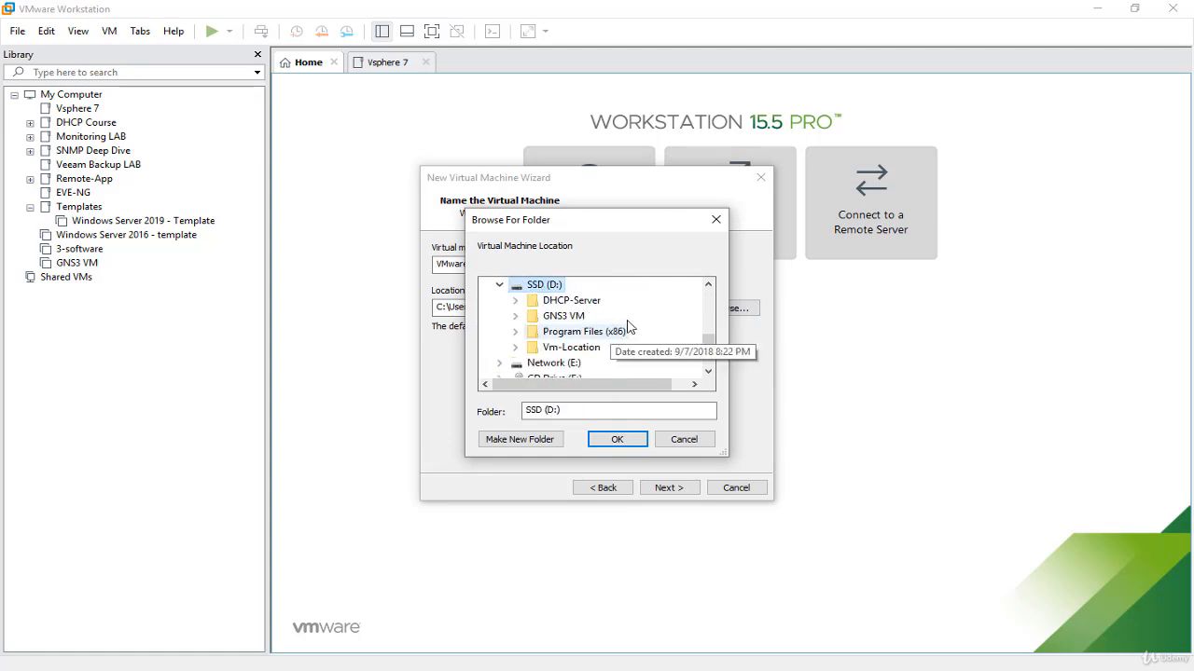
click(574, 348)
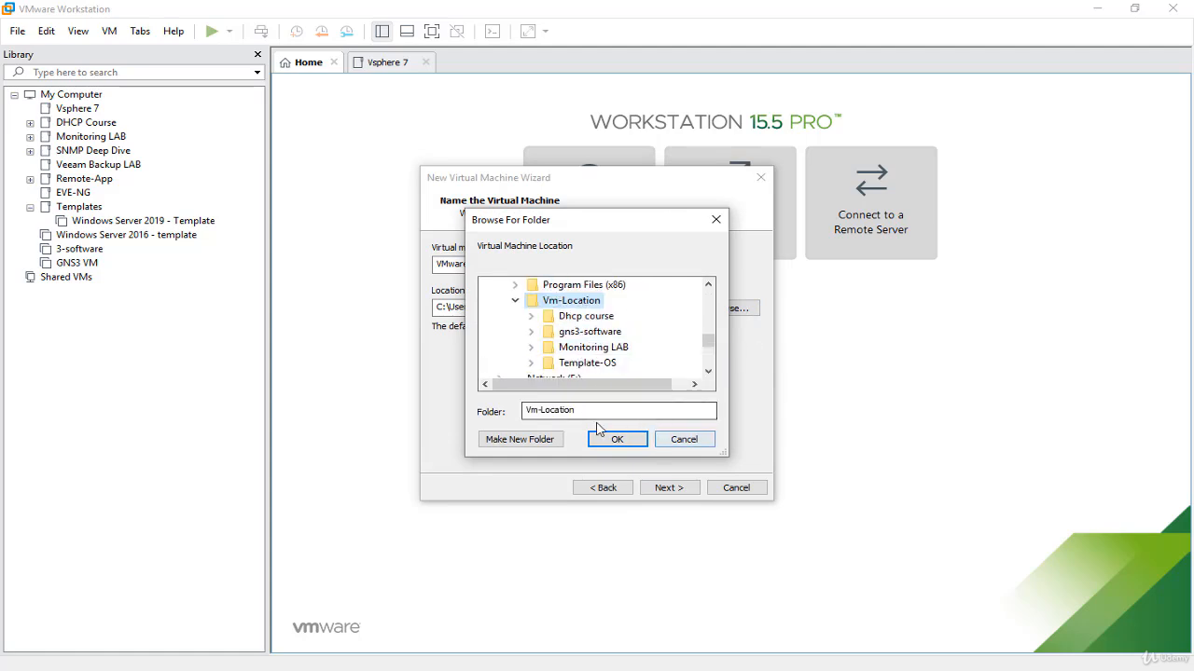
click(543, 442)
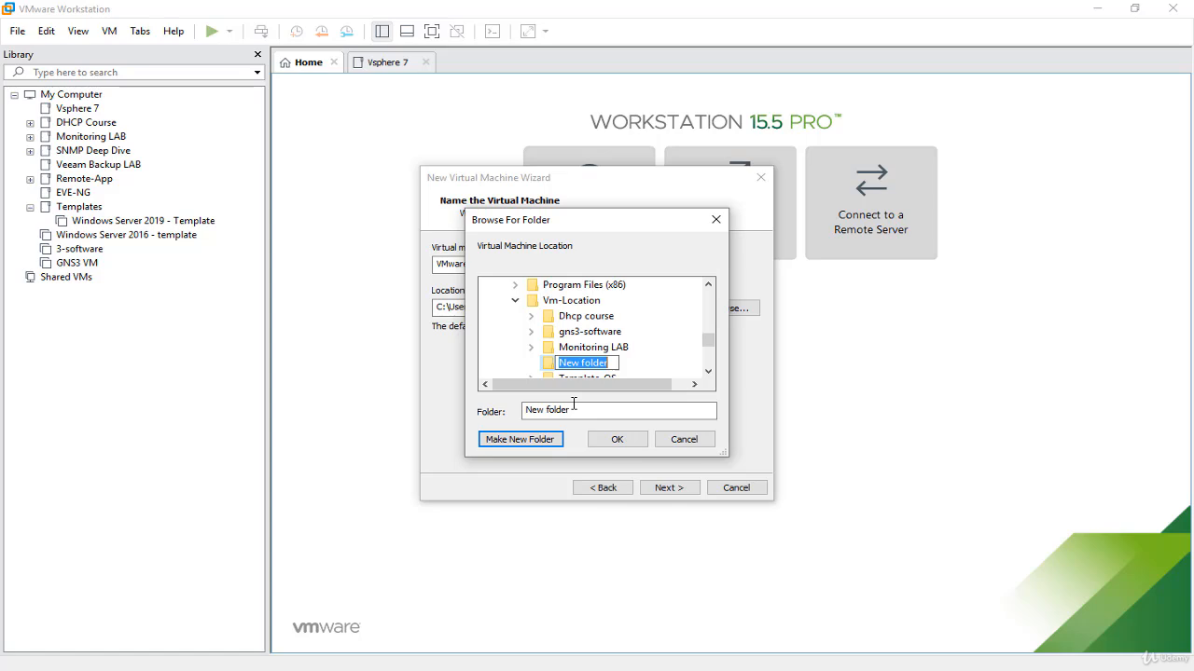
text(V)
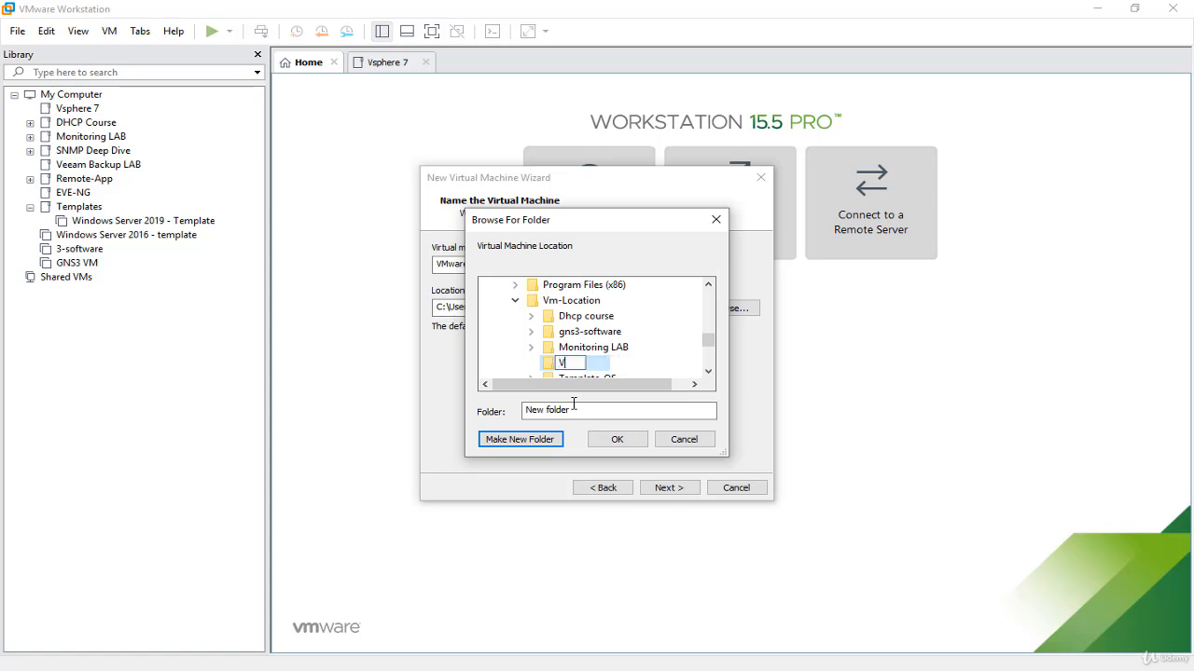
text(sphere7)
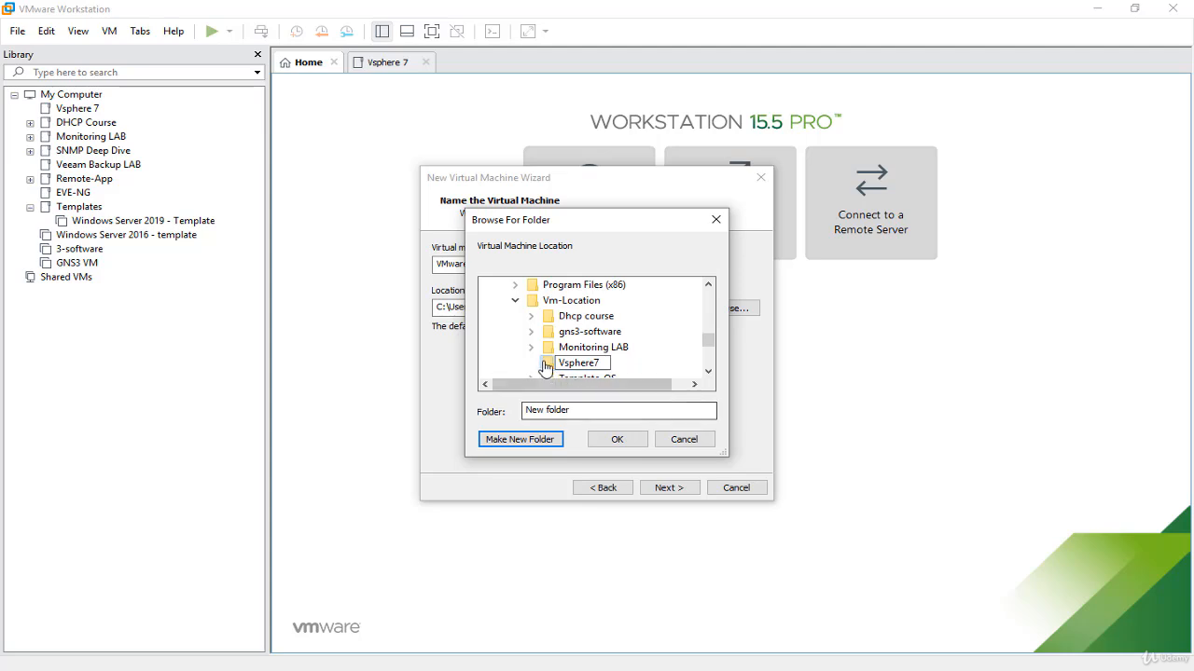
key(Return)
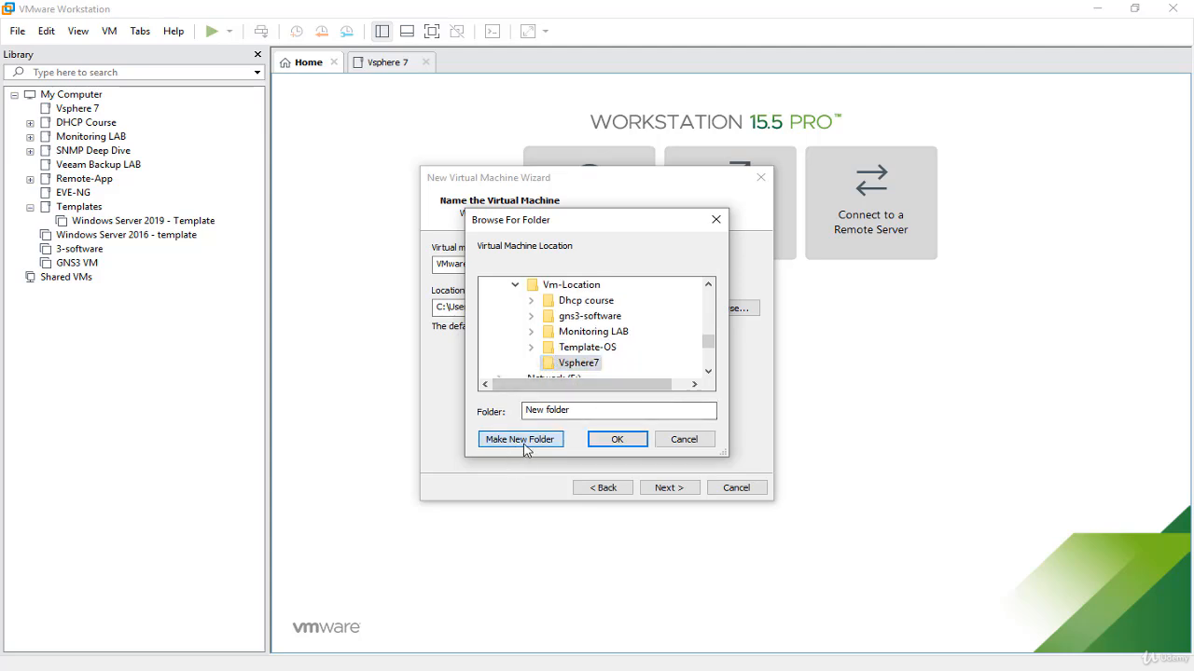
Step: Create a subfolder named "ESX01" inside Vsphere7 and choose it as the virtual machine location
click(522, 442)
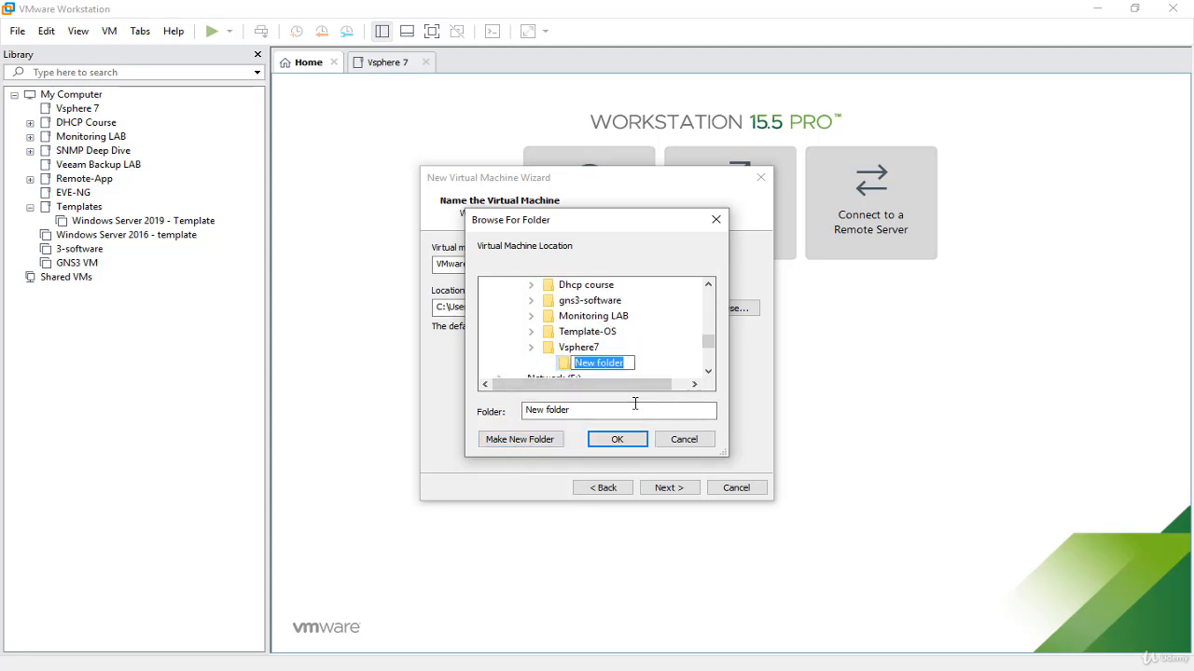
text(ESX01)
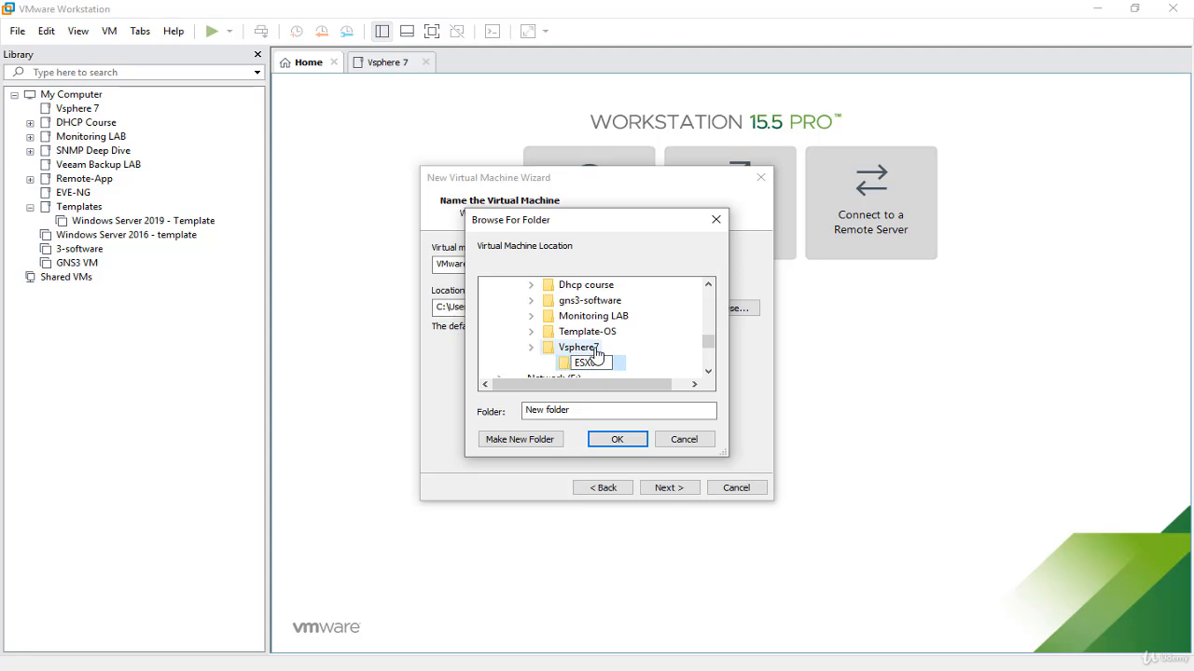
Step: Name the virtual machine "VMware ESXi 7.x" in the ESX01 location and accept 2 processors with 1 core each
click(618, 441)
click(482, 264)
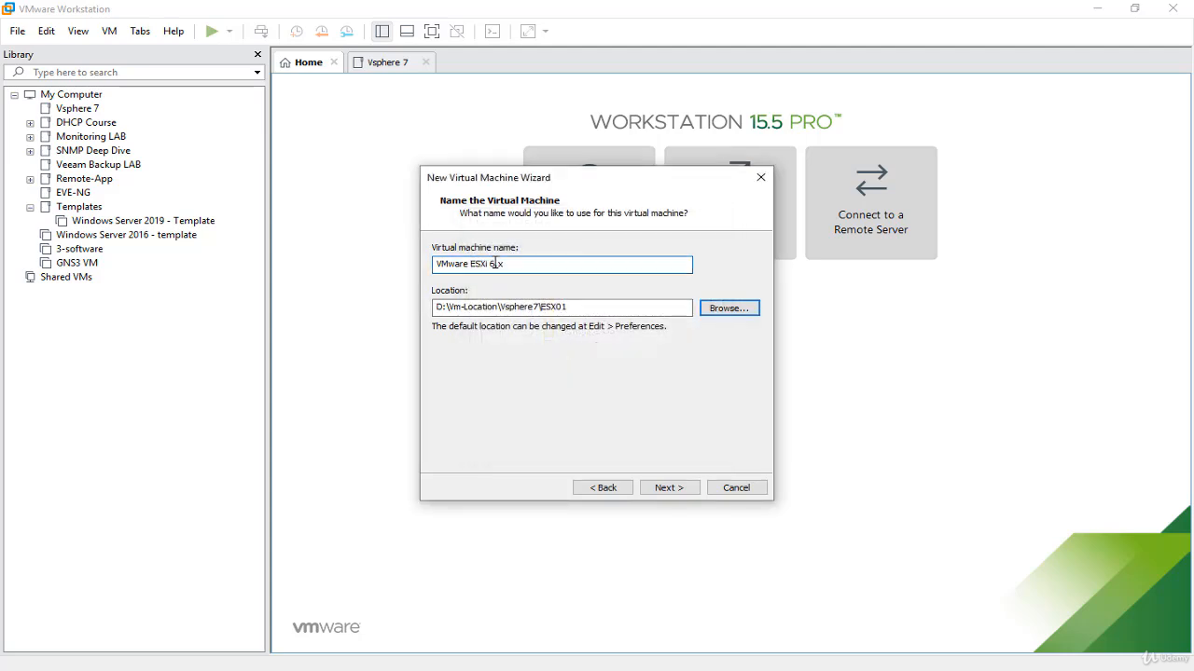
drag(489, 264, 495, 264)
click(682, 490)
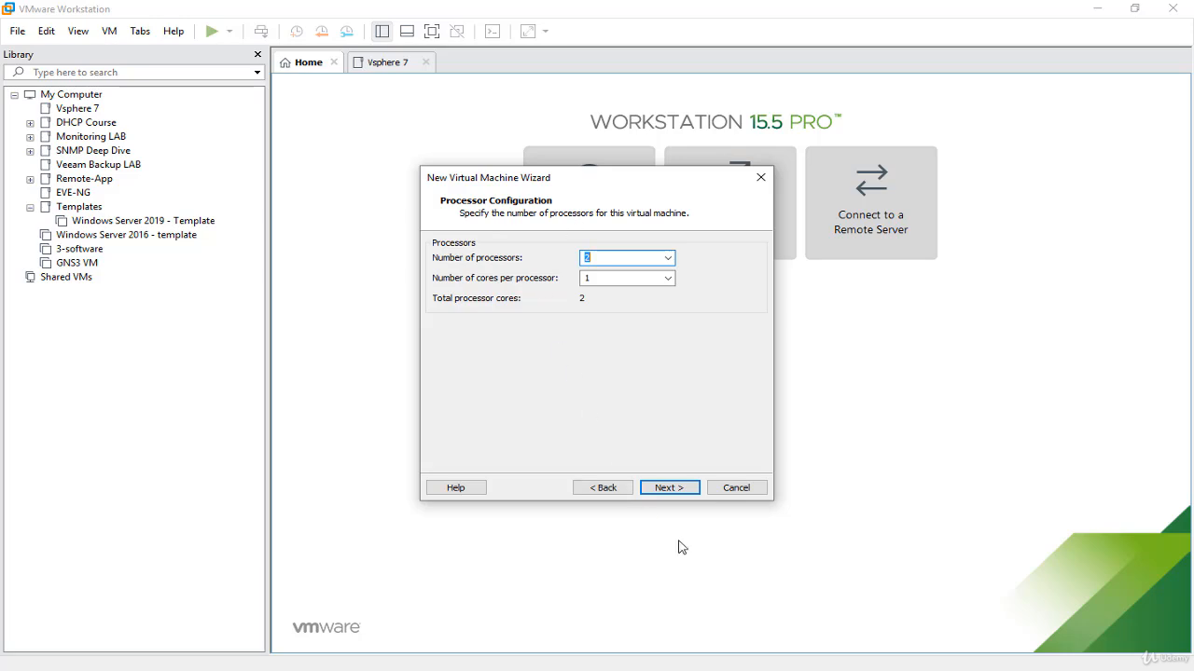
click(687, 492)
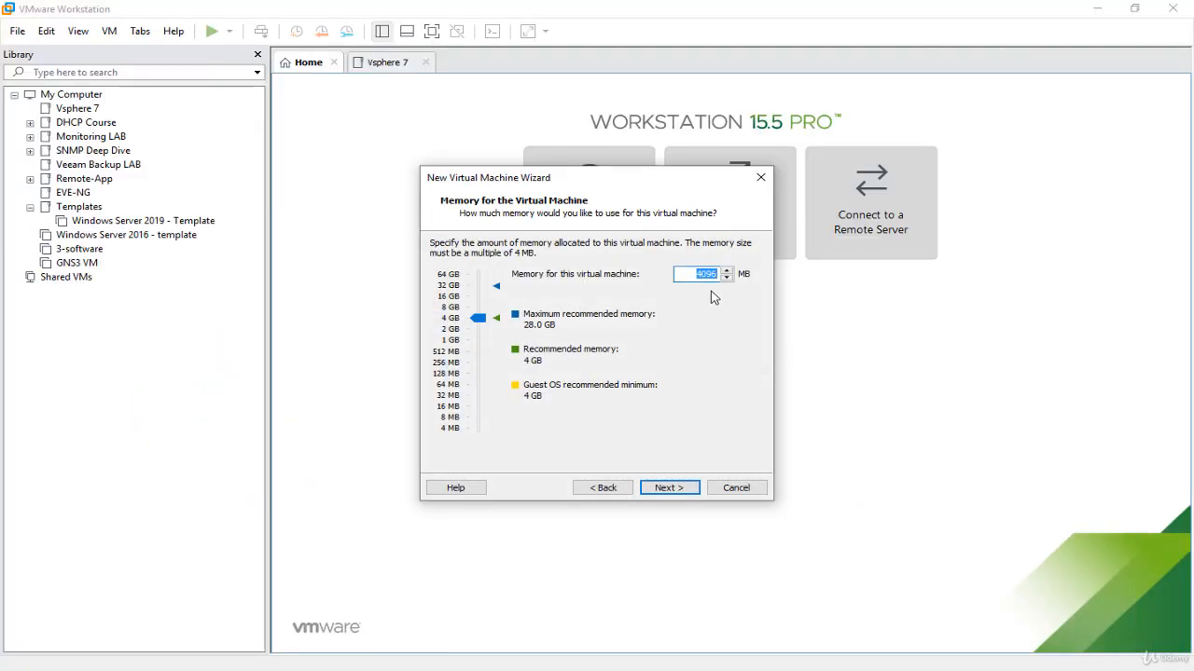
Step: Set the virtual machine's memory to 18000 MB and continue to the network type
text(12000)
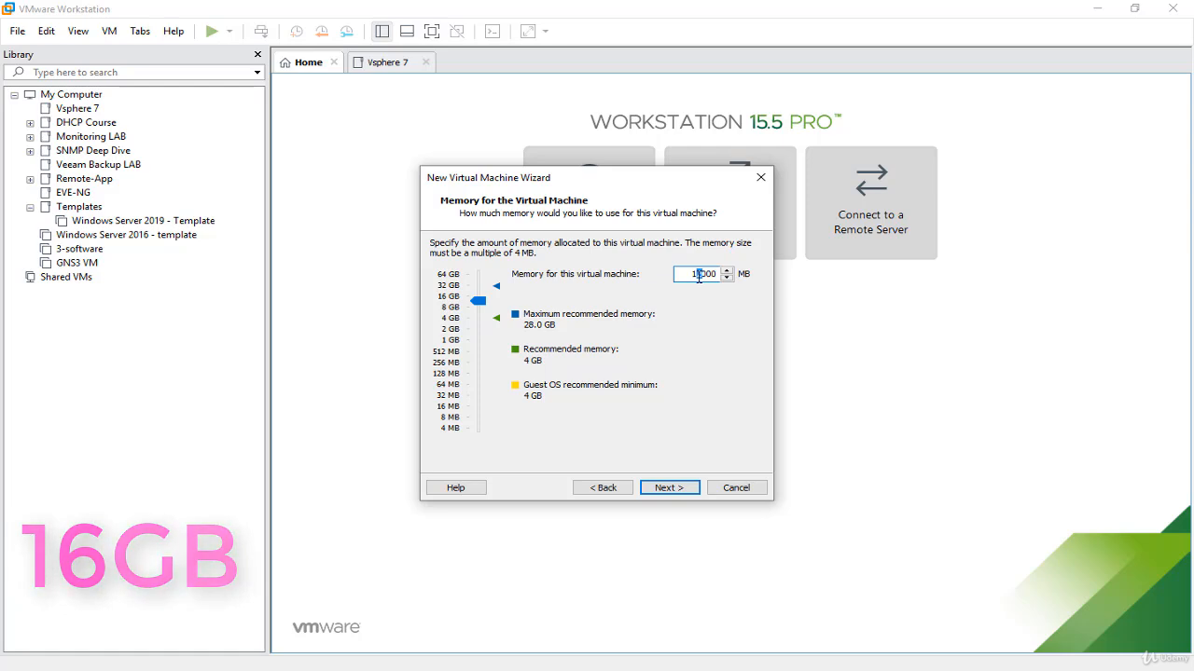
text(6)
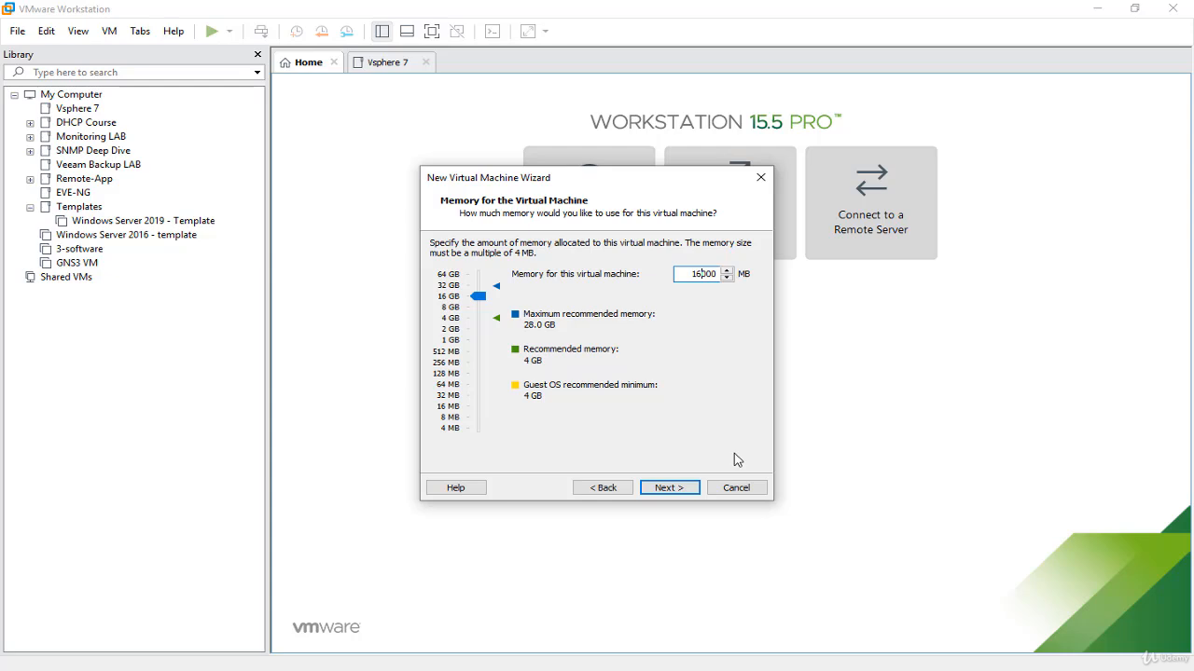
key(BackSpace)
text(8)
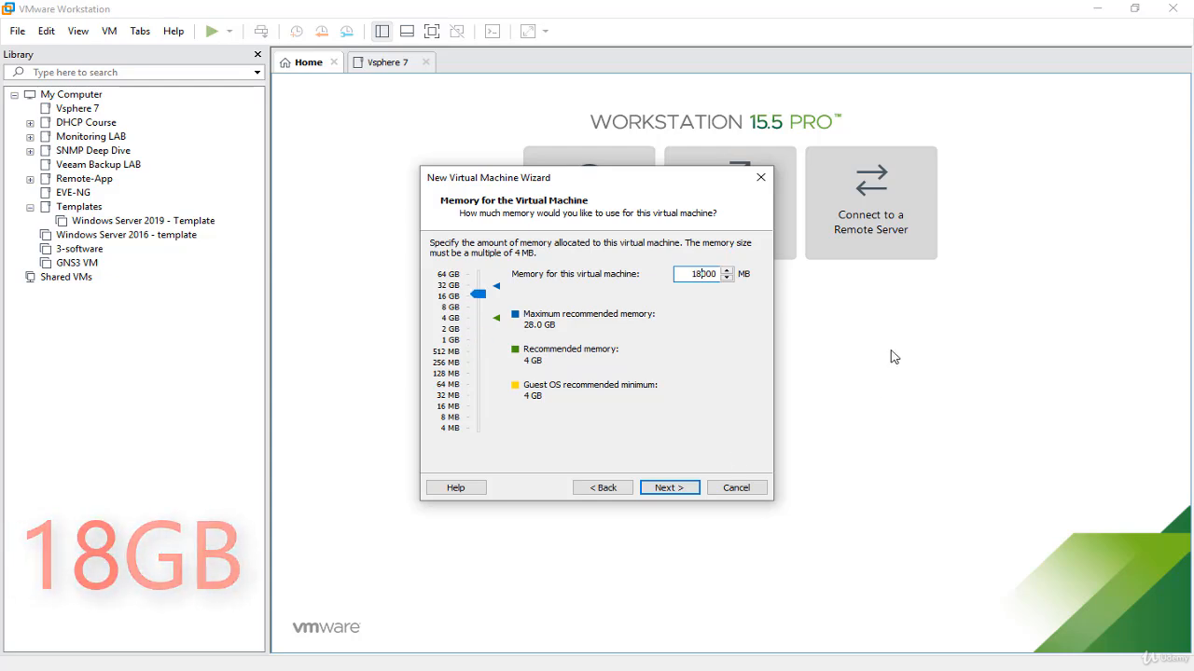
drag(572, 187, 905, 168)
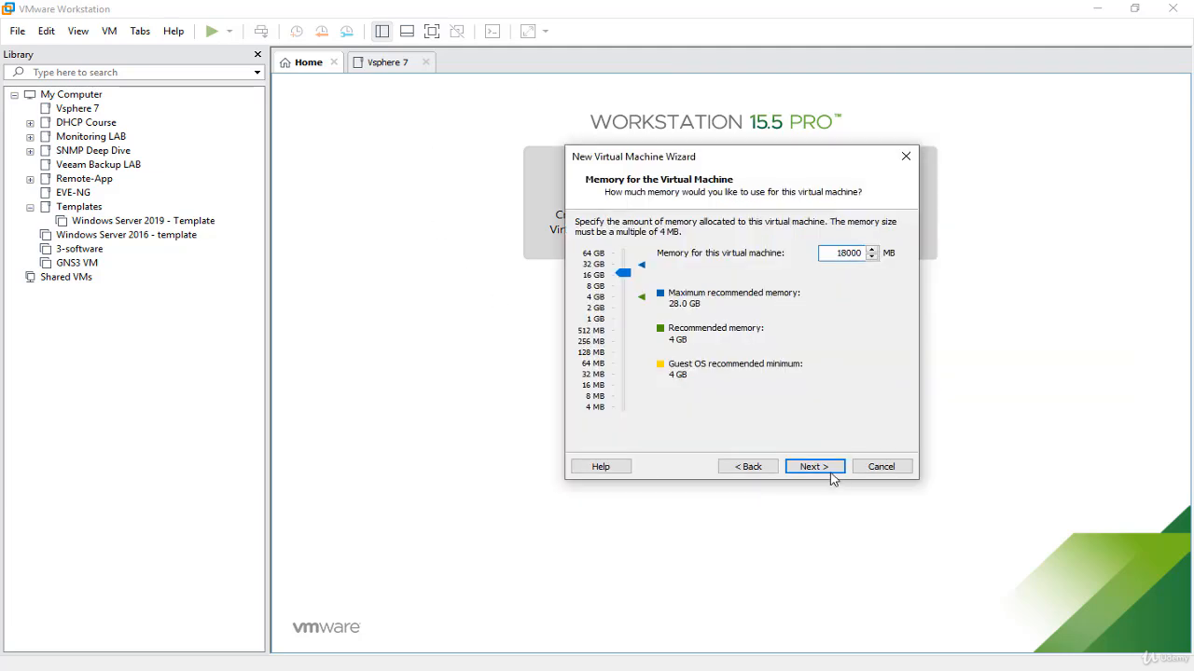
click(835, 469)
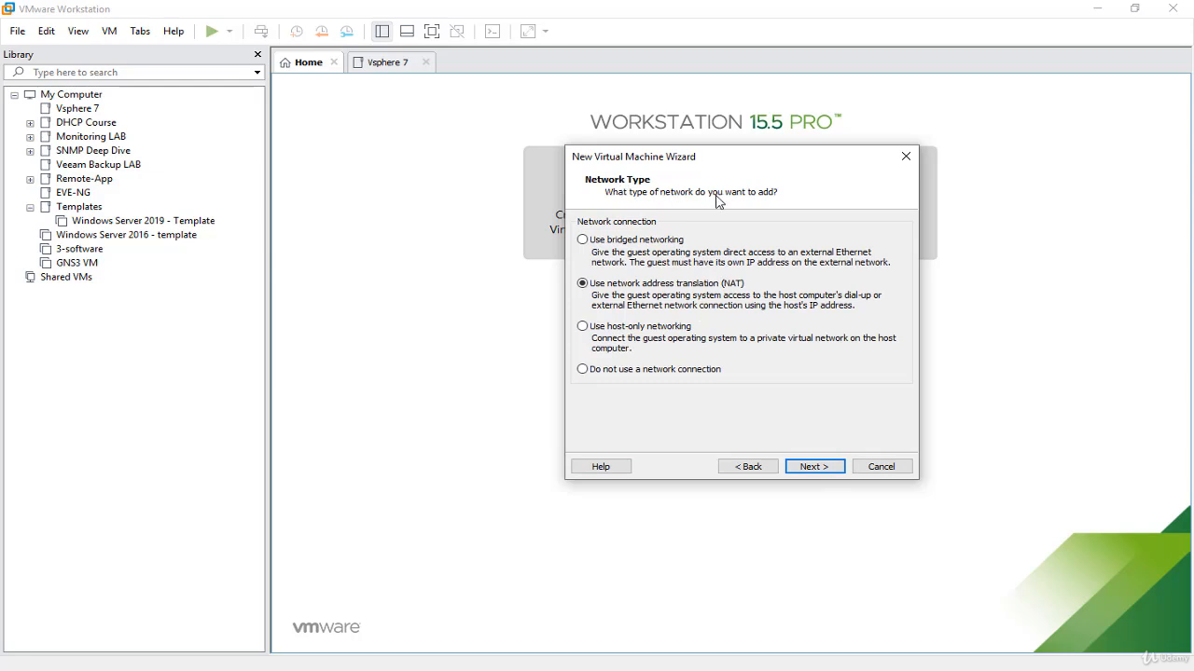
Step: Accept NAT networking and the Paravirtualized SCSI controller with the SCSI virtual disk type
click(826, 473)
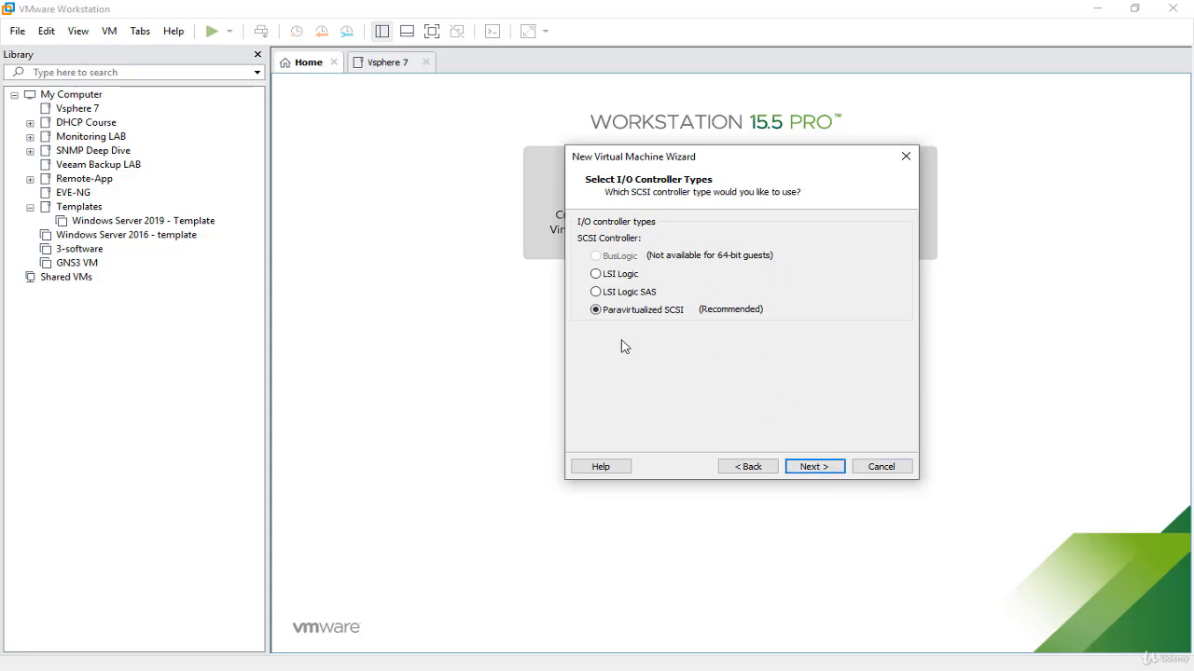
click(825, 474)
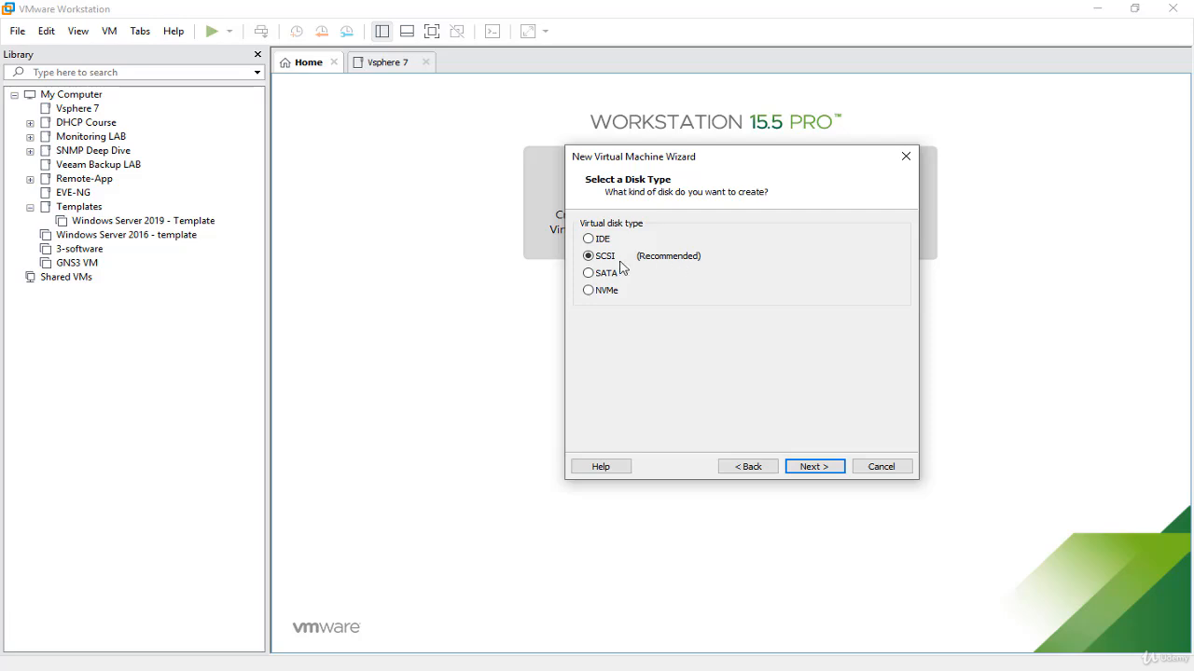
click(814, 467)
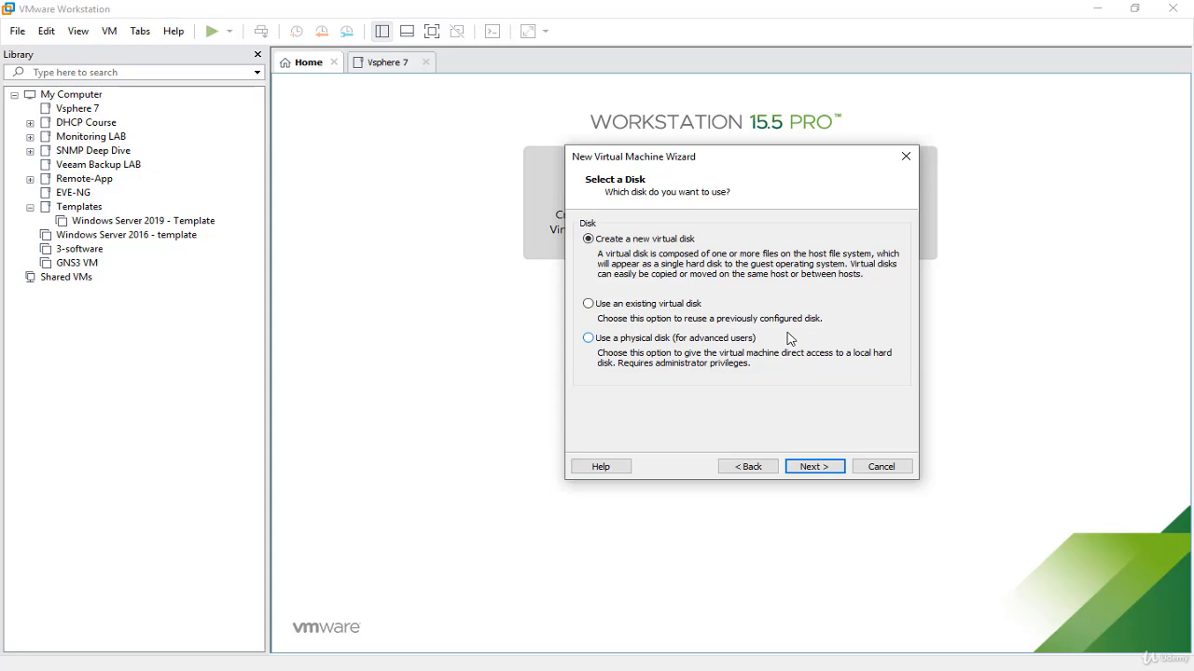
Step: Create a new 10 GB virtual disk split into multiple files, keeping the disk file name VMware ESXi 7.x.vmdk
click(842, 466)
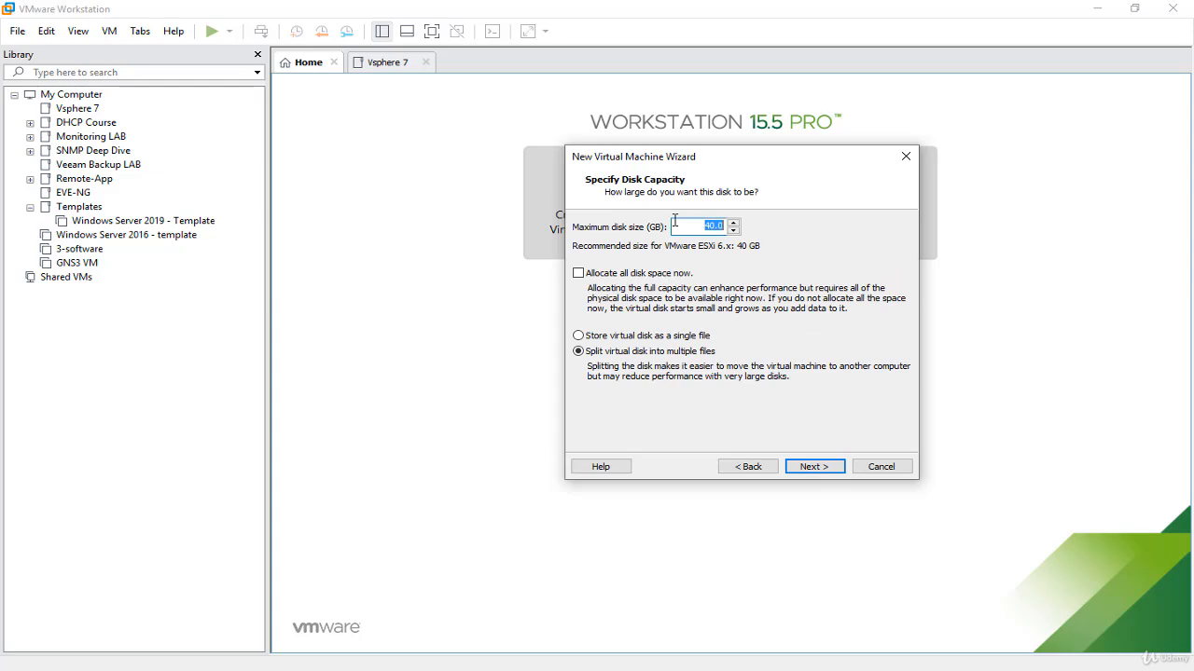
text(10)
click(814, 466)
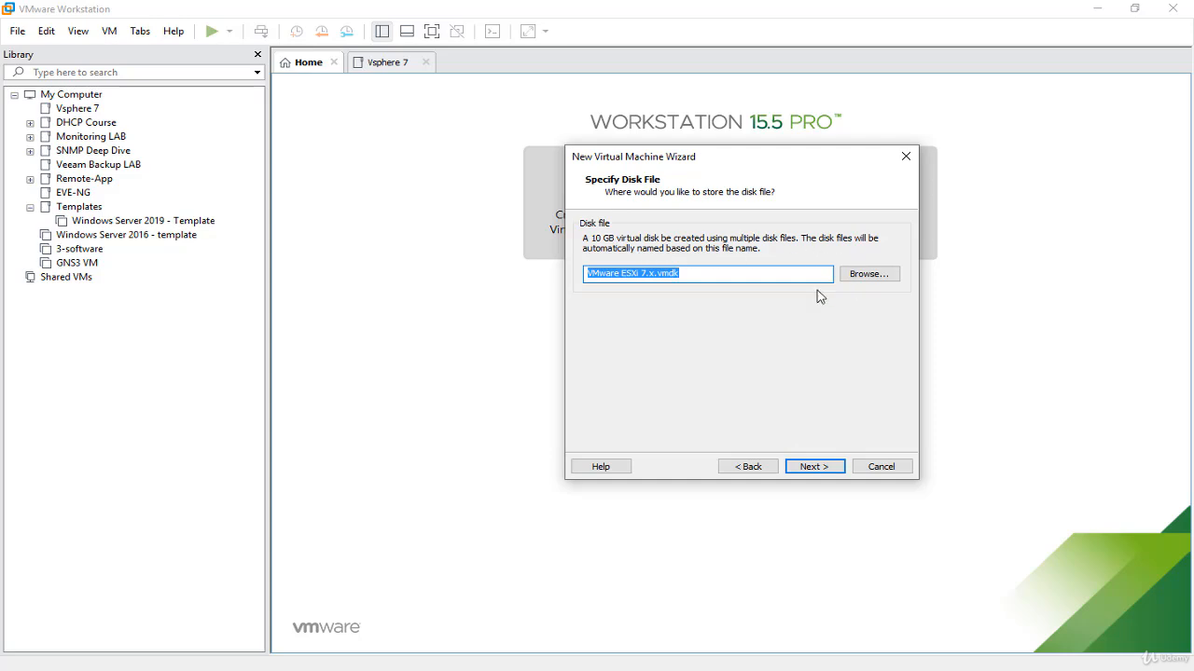
click(718, 276)
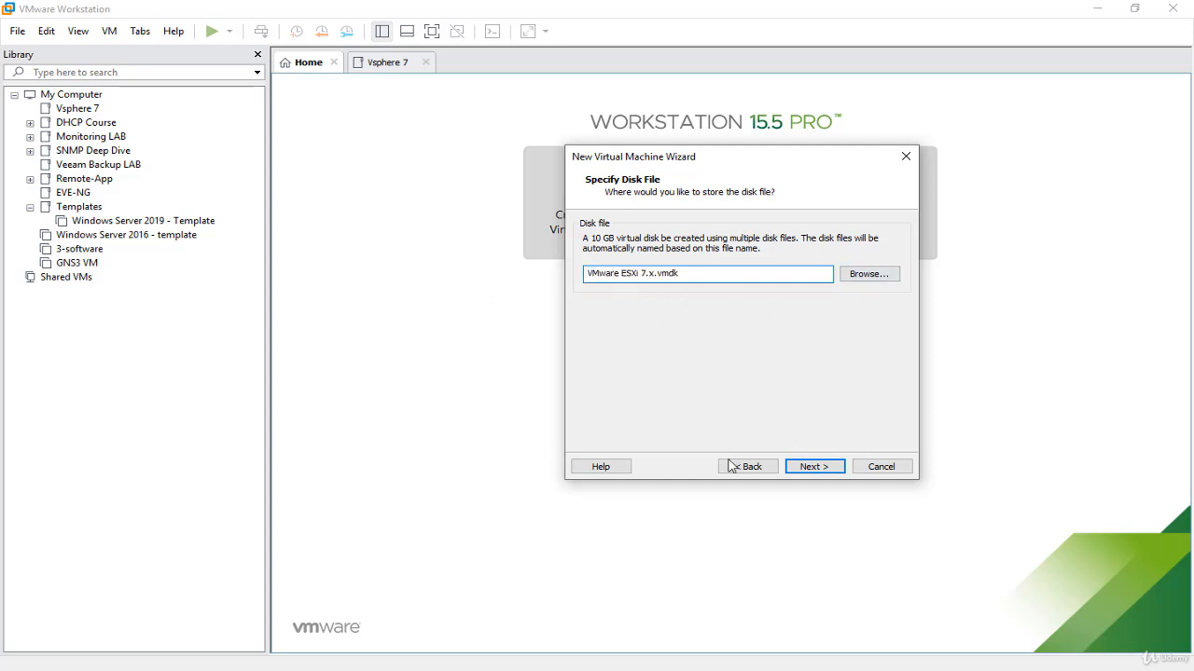
click(829, 477)
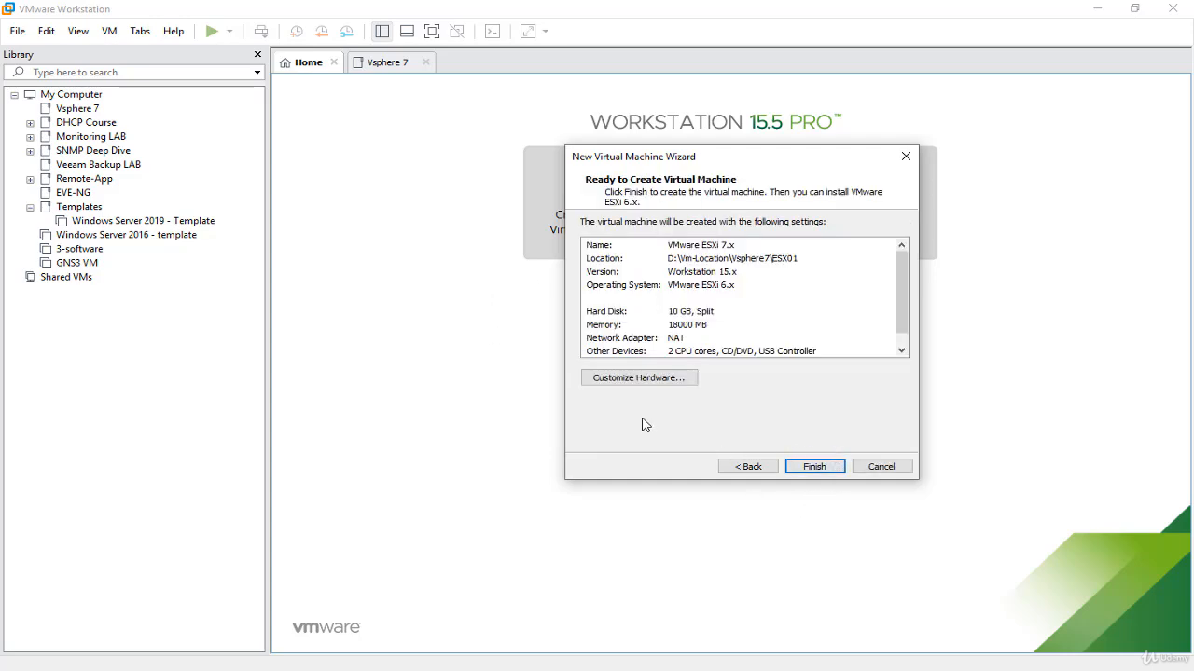
Step: Customize the virtual machine's hardware so the network adapter uses the custom specific virtual network VMnet0
click(640, 381)
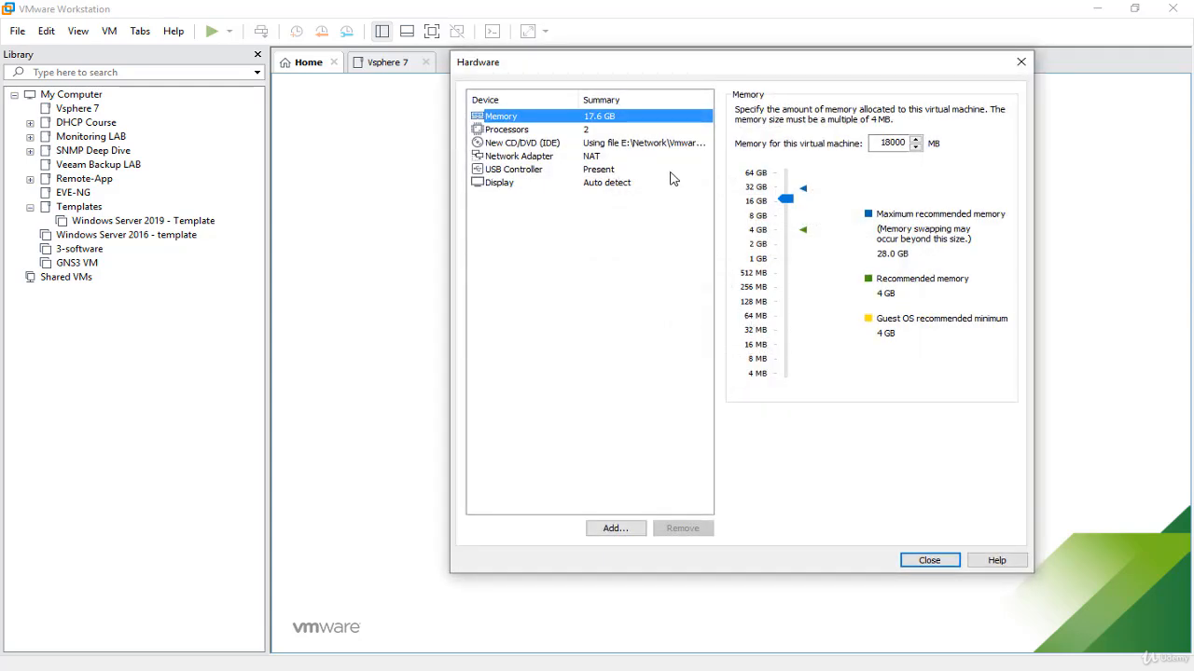
key(Down)
key(Down)
key(Down)
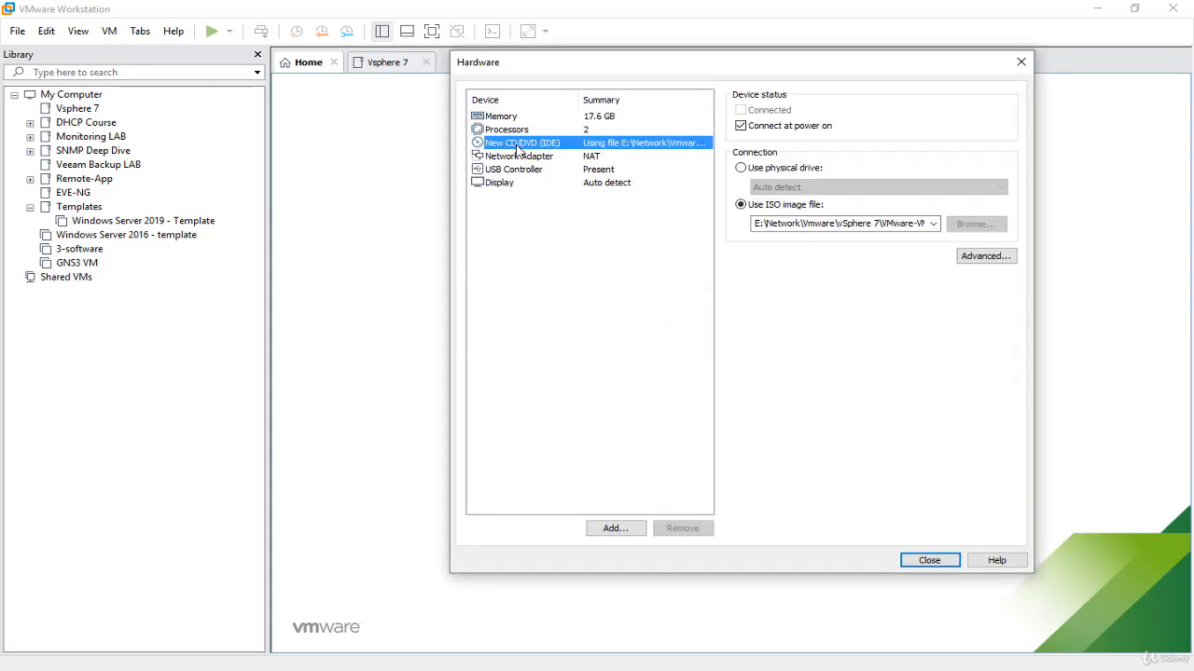
click(527, 145)
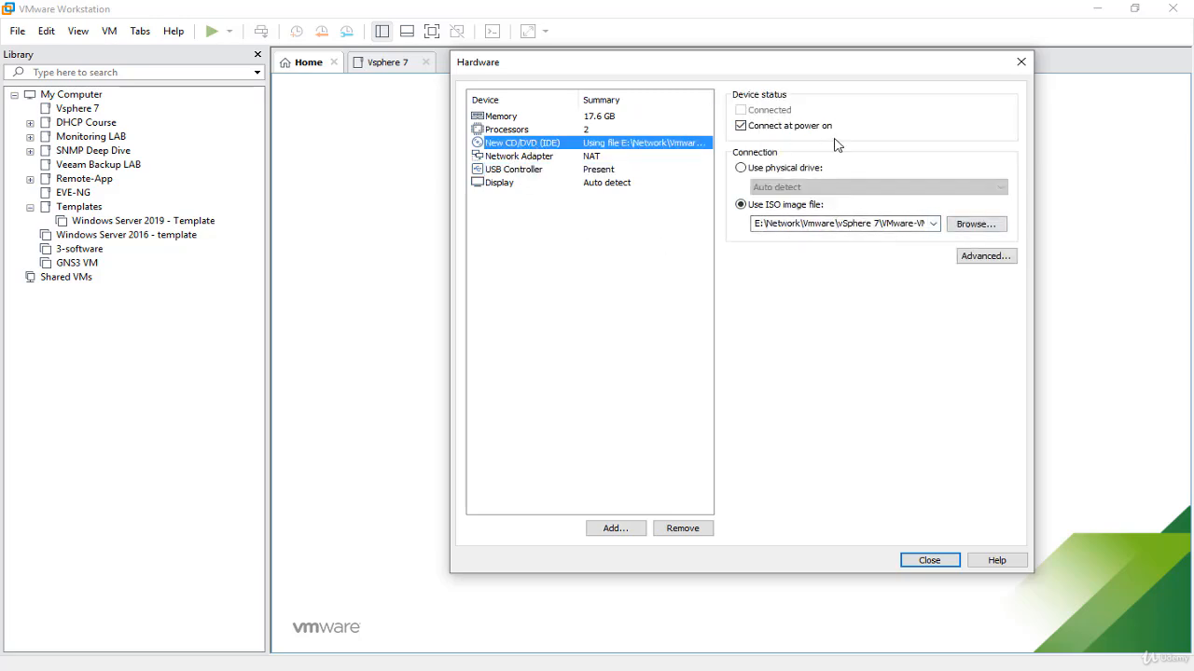
click(549, 157)
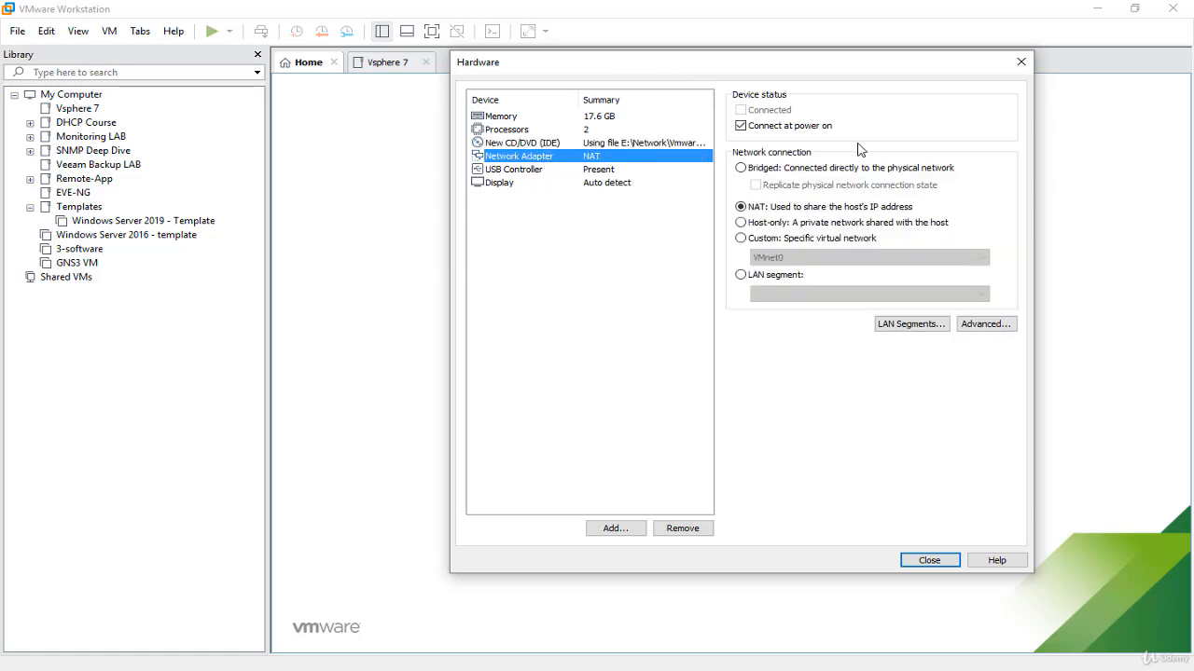
click(806, 240)
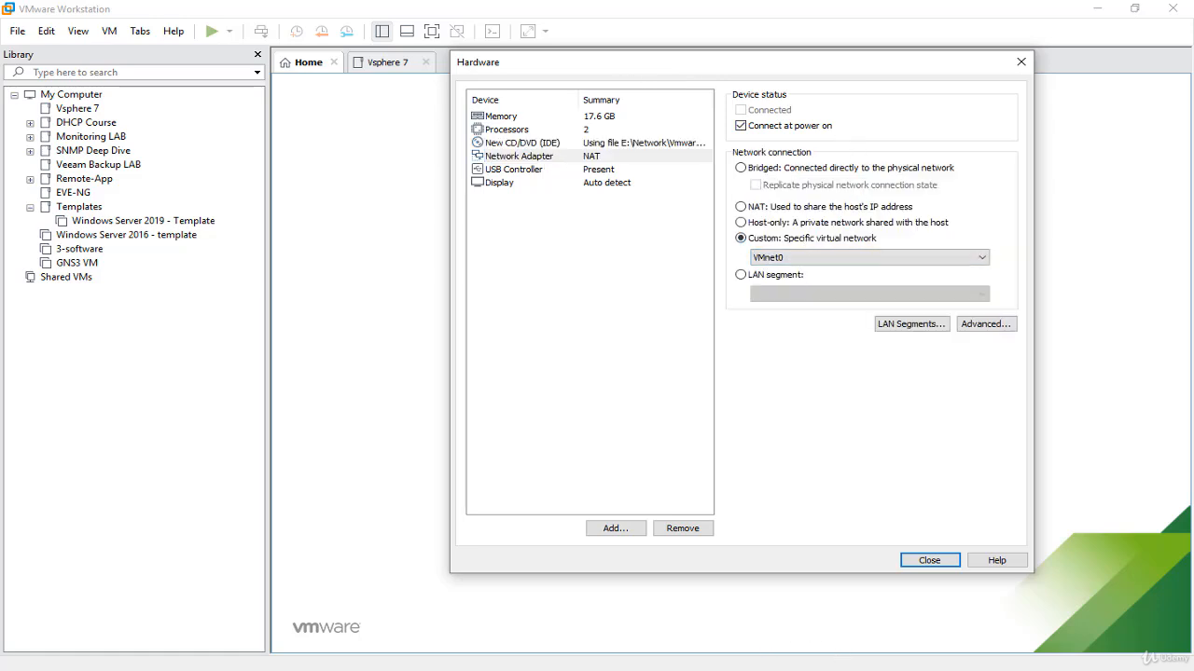
Step: Switch to Photos to check the virtual switch name in Diagram.jpg, and return to the hardware settings in VMware Workstation
key(alt+Tab)
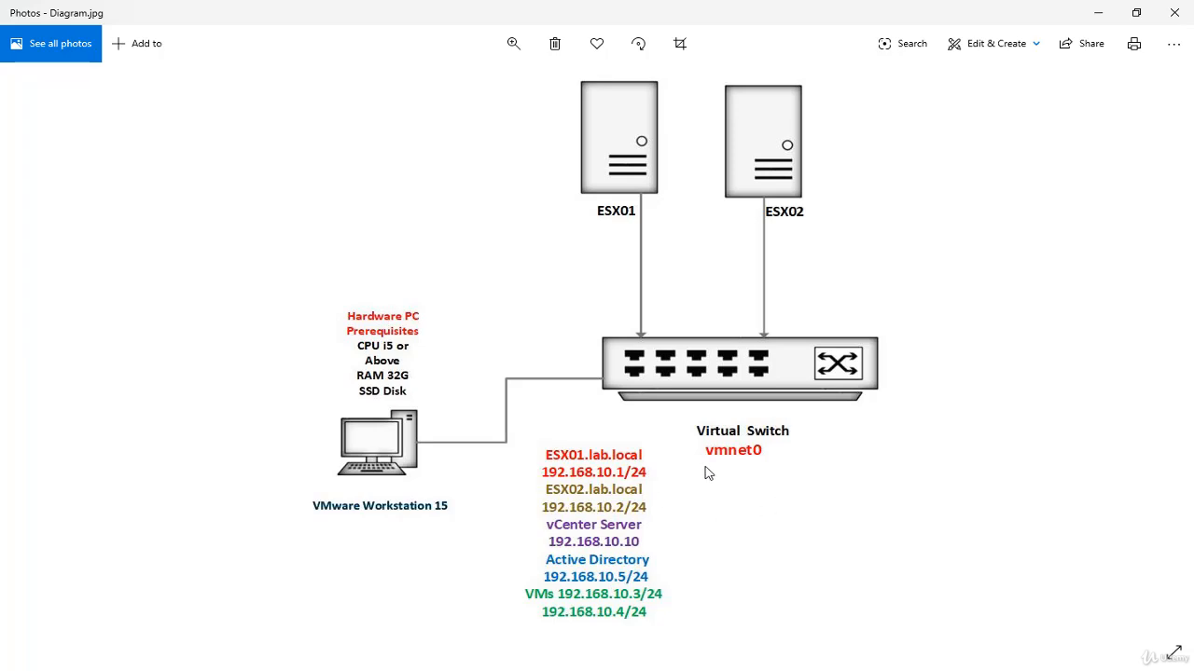
click(1100, 20)
click(1098, 17)
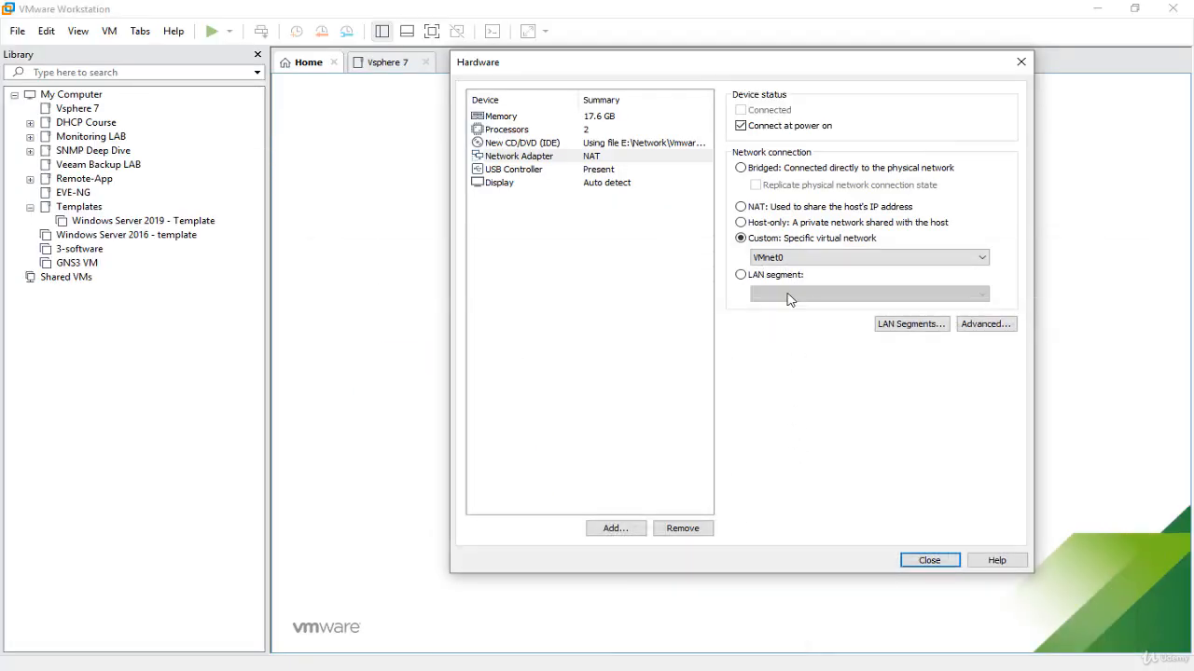
Step: Finish creating the virtual machine and move VMware ESXi 7.x into the Vsphere 7 folder of the library
click(944, 563)
click(827, 470)
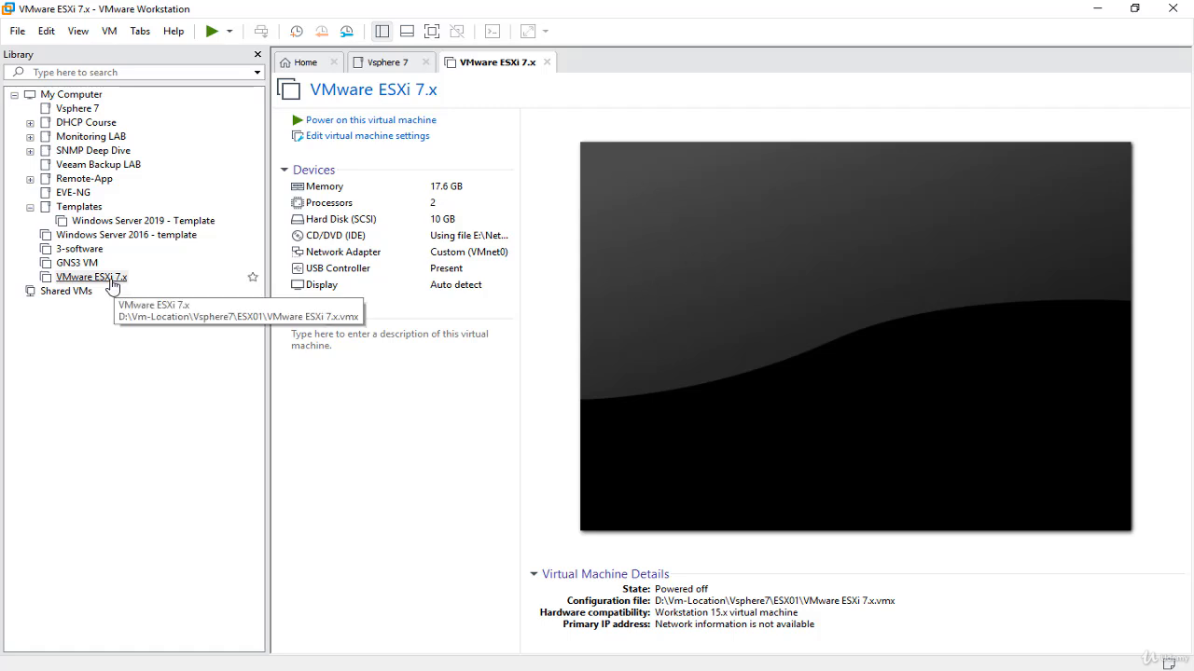
drag(112, 284, 203, 114)
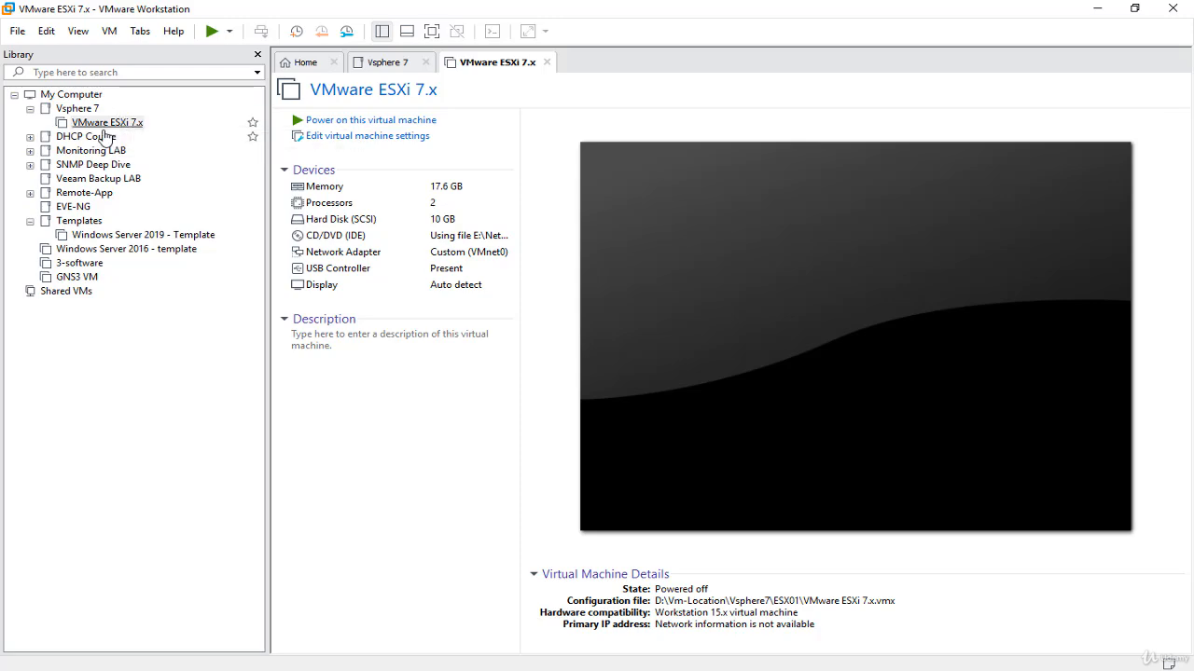
Step: Review the virtual machine's general options, including its name and working directory, and close the settings without changes
click(425, 138)
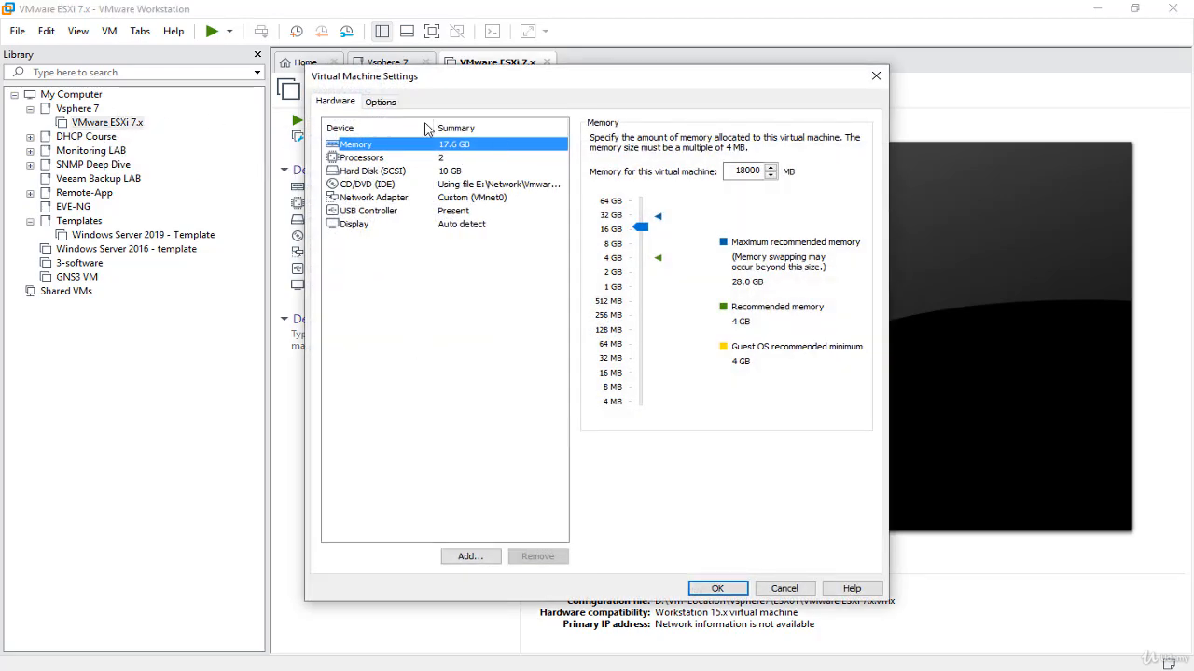
click(380, 103)
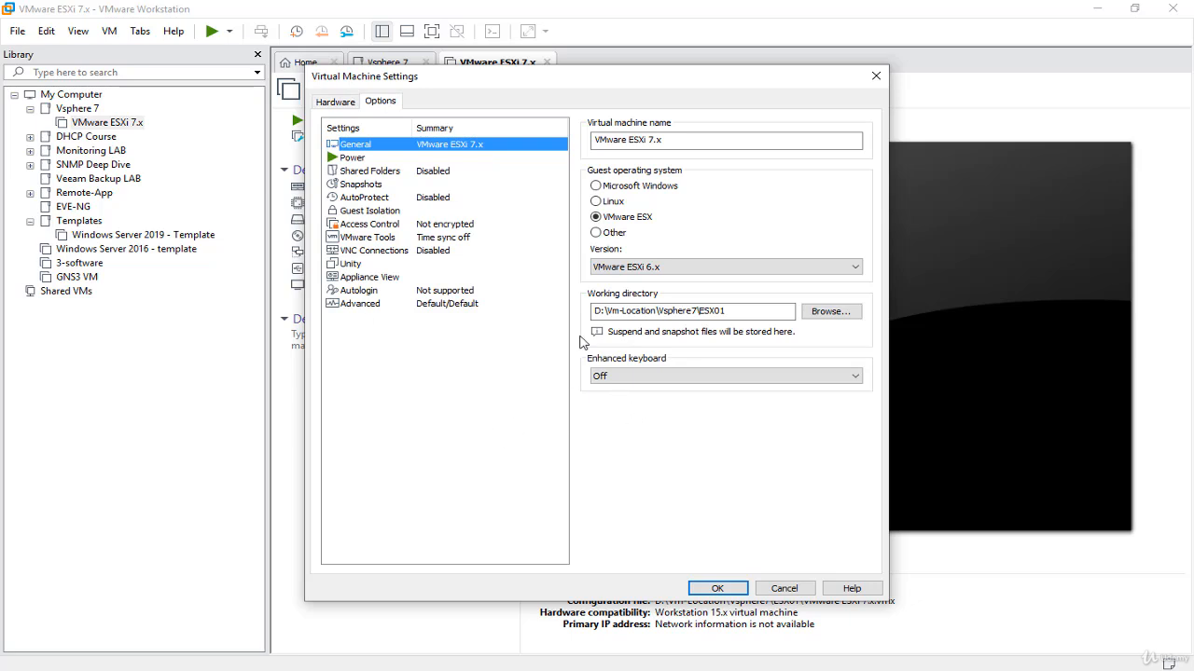
drag(745, 310, 546, 315)
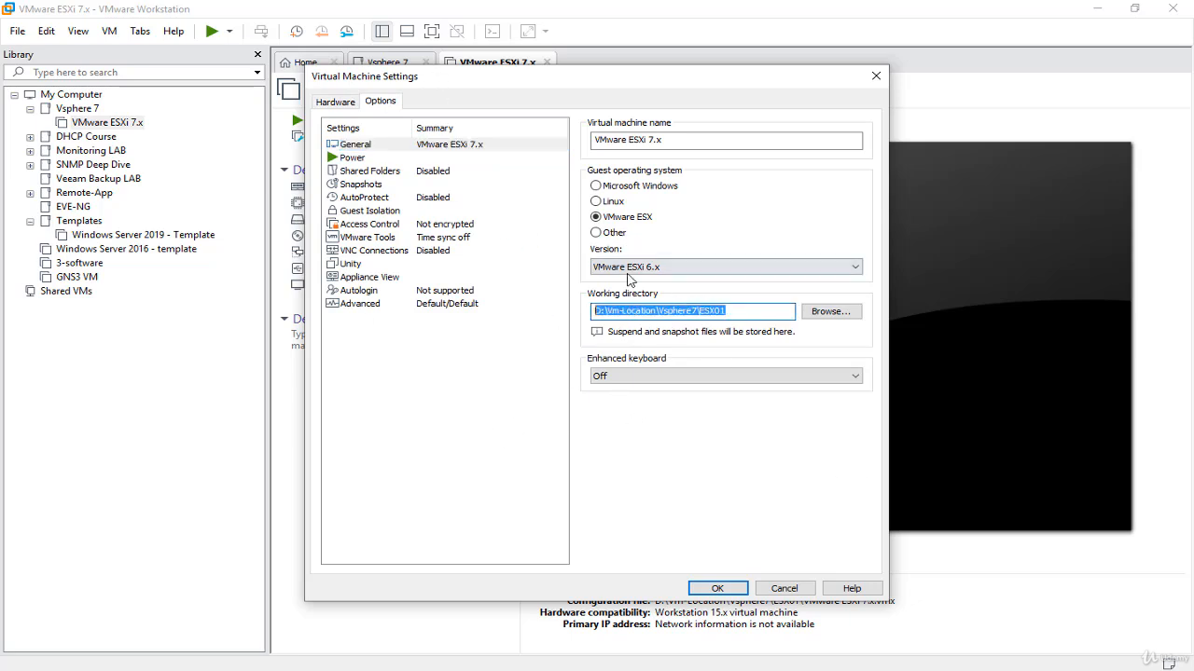
drag(694, 140, 522, 140)
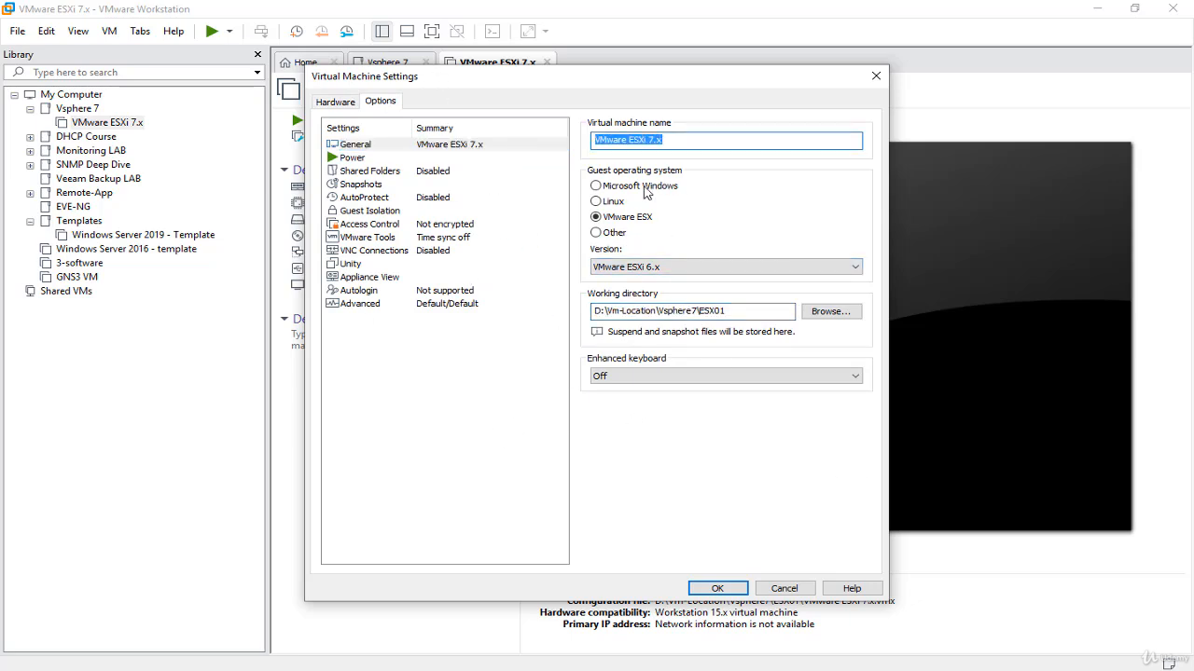
key(Escape)
Step: Power on the VMware ESXi 7.x virtual machine, show it in full screen, and boot the ESXi installer
click(424, 121)
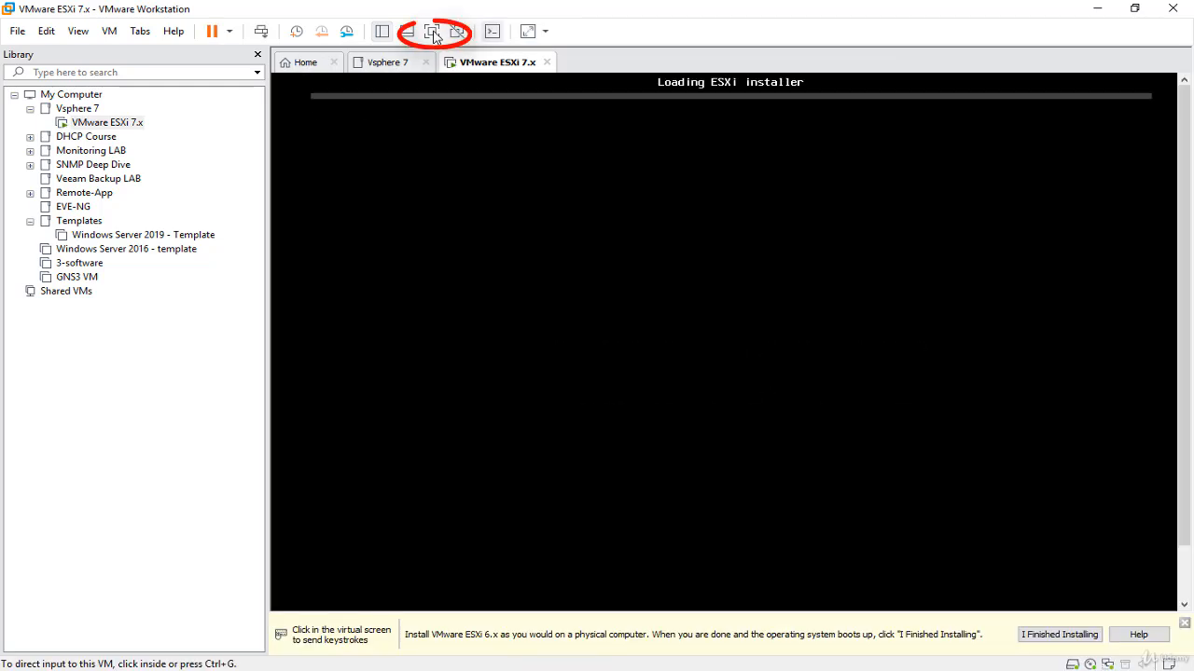
click(431, 34)
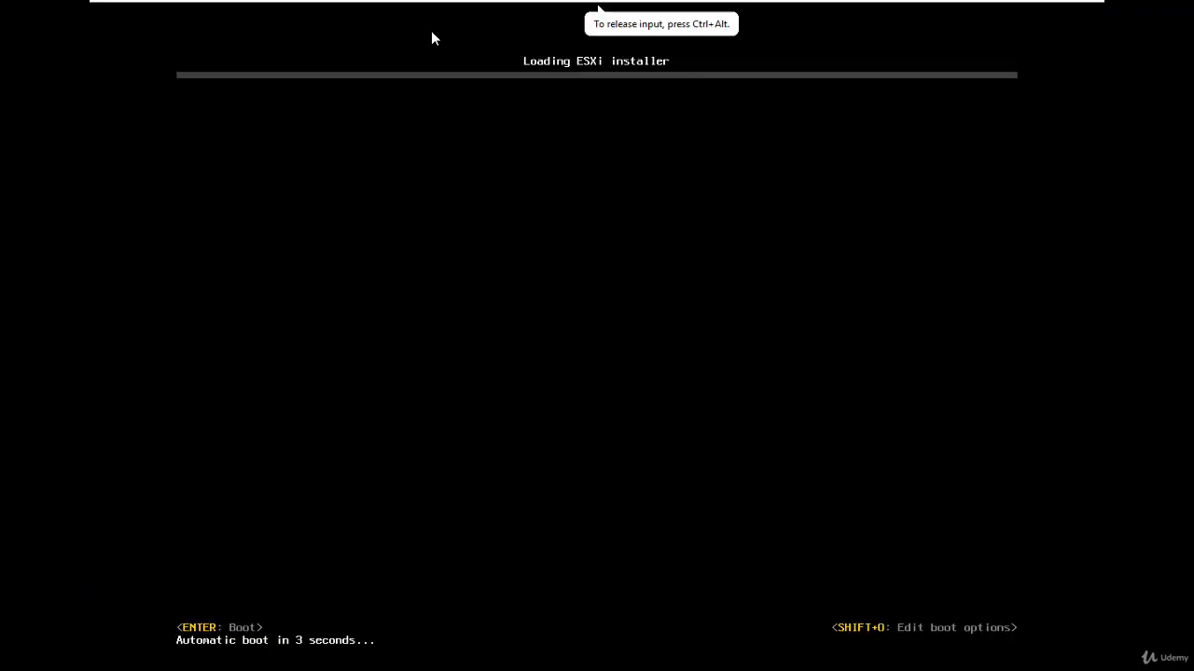
key(Return)
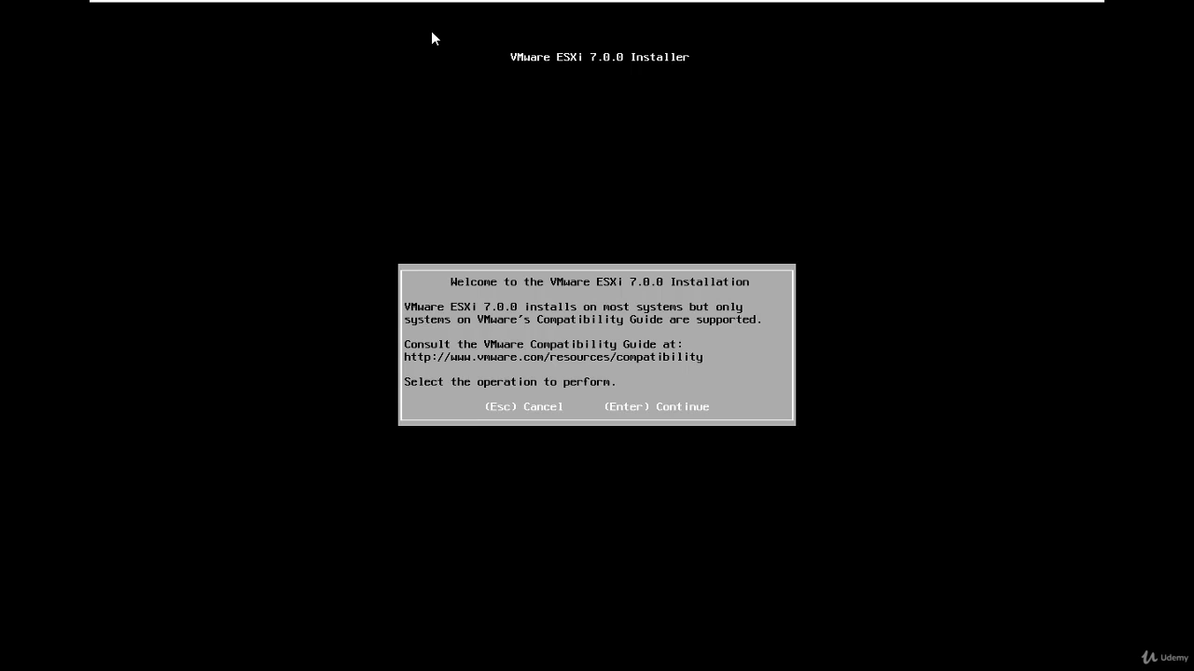
Step: Start the ESXi 7.0.0 installation, accept the license agreement, and choose the local VMware virtual disk as the install target
key(Return)
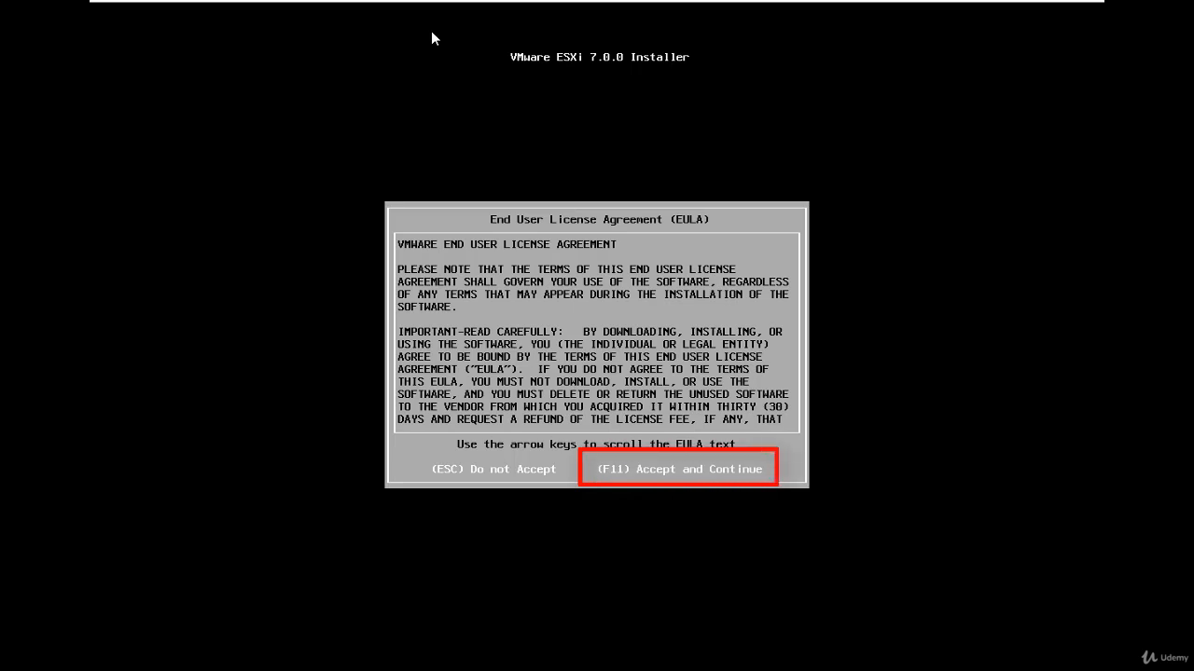
key(F11)
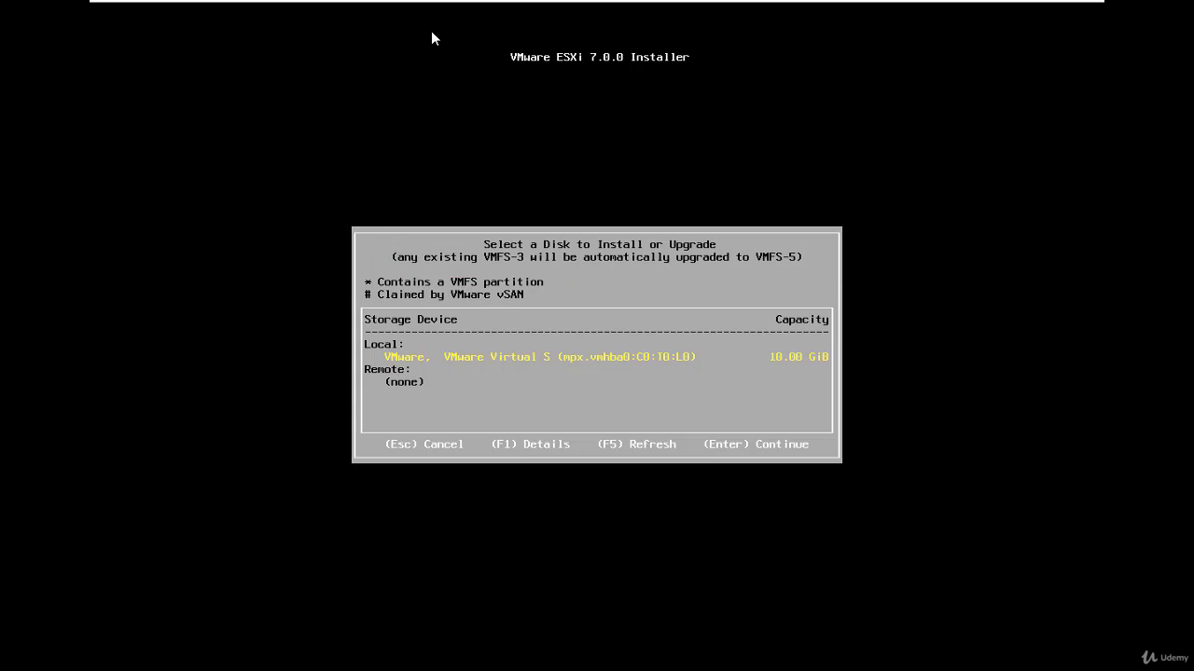
key(Return)
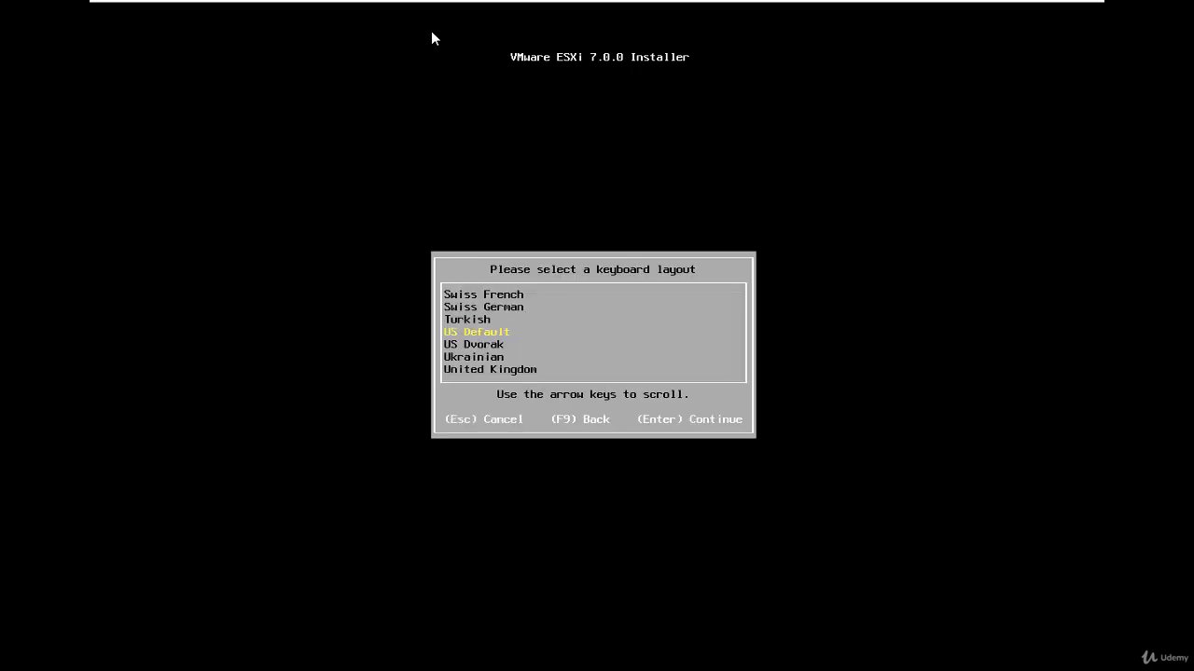
Step: Choose the US Default keyboard layout, then enter and confirm the root password for the ESXi host
key(Return)
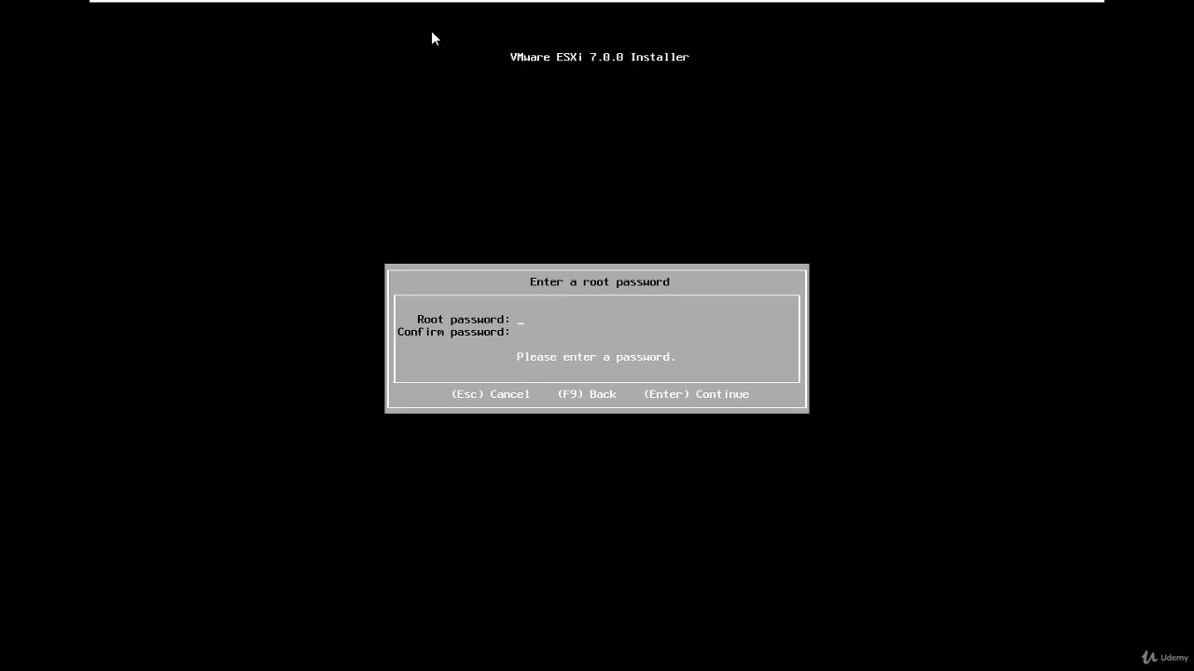
text(********)
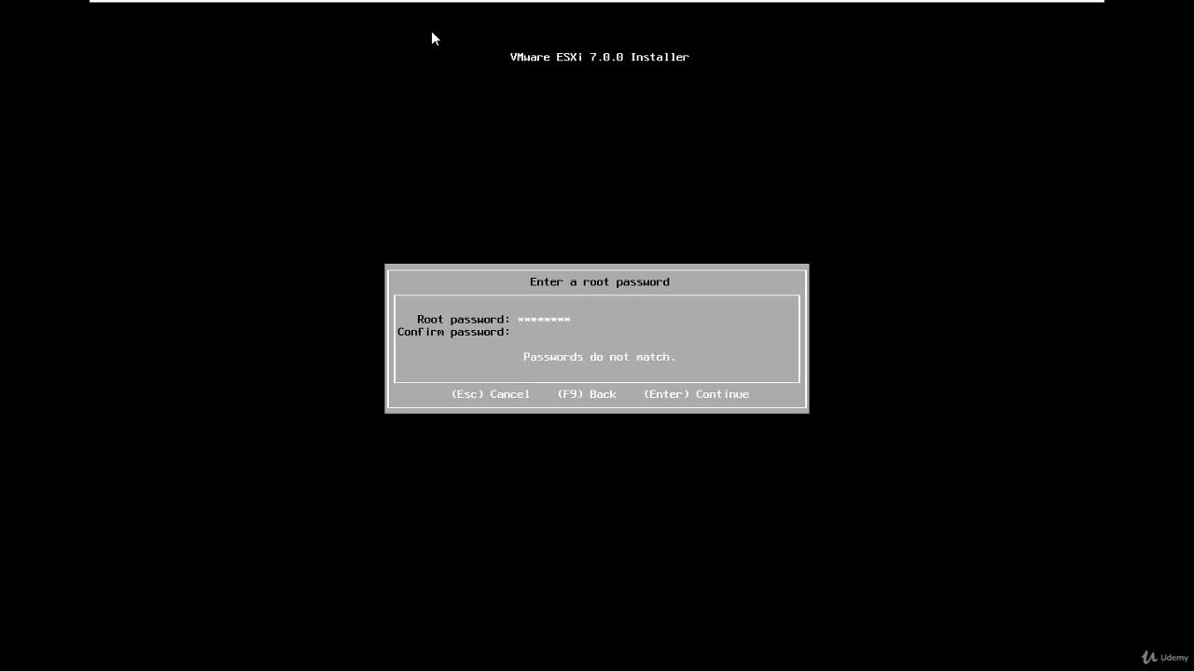
text(********)
key(Return)
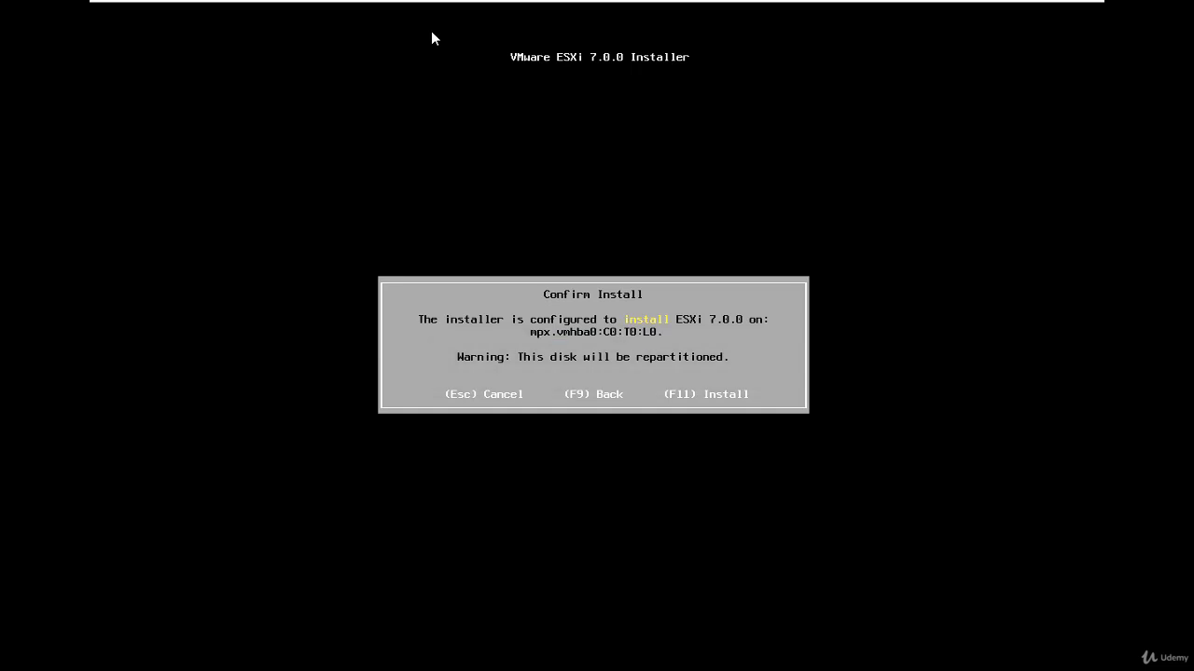
Step: Confirm the installation of ESXi 7.0.0 on the chosen disk and reboot the server once it completes
key(F11)
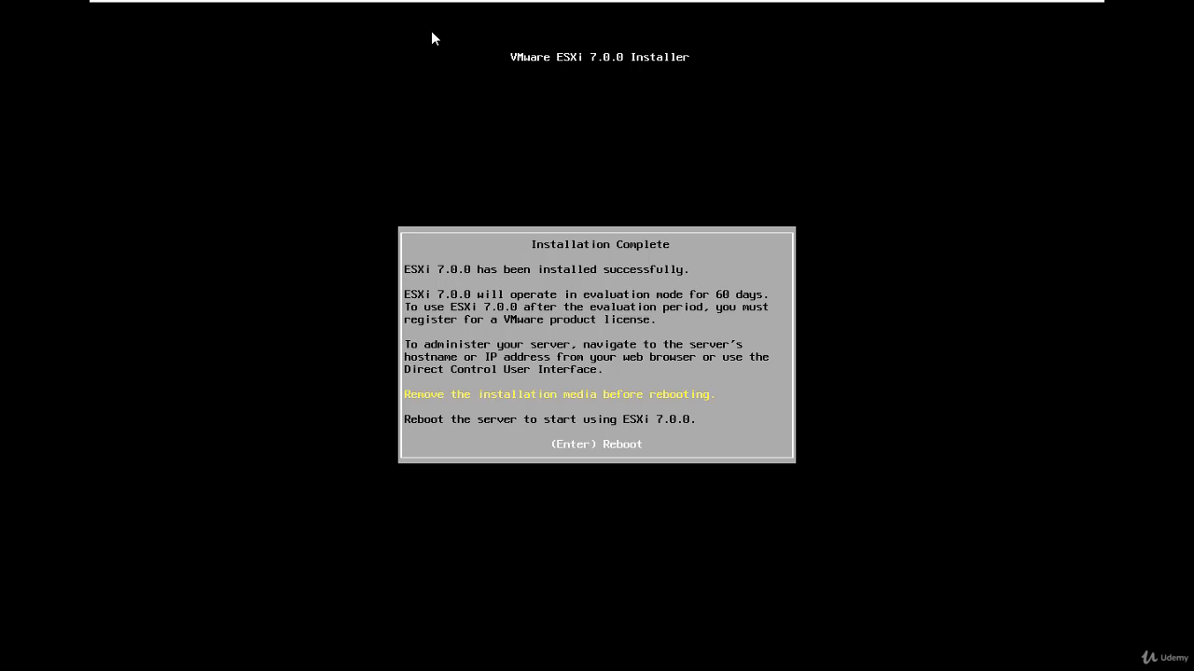
key(Return)
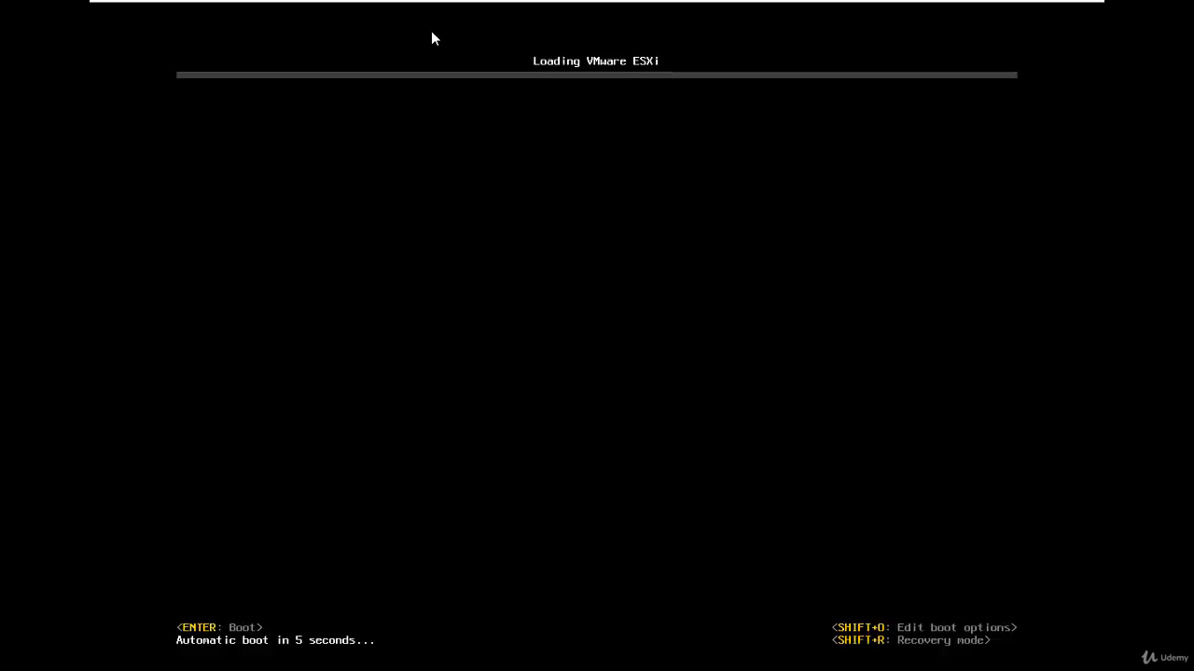
Step: Release input from the virtual machine, exit full screen mode, and mark the guest operating system installation as finished
key(ctrl+alt)
mouse_move(858, 6)
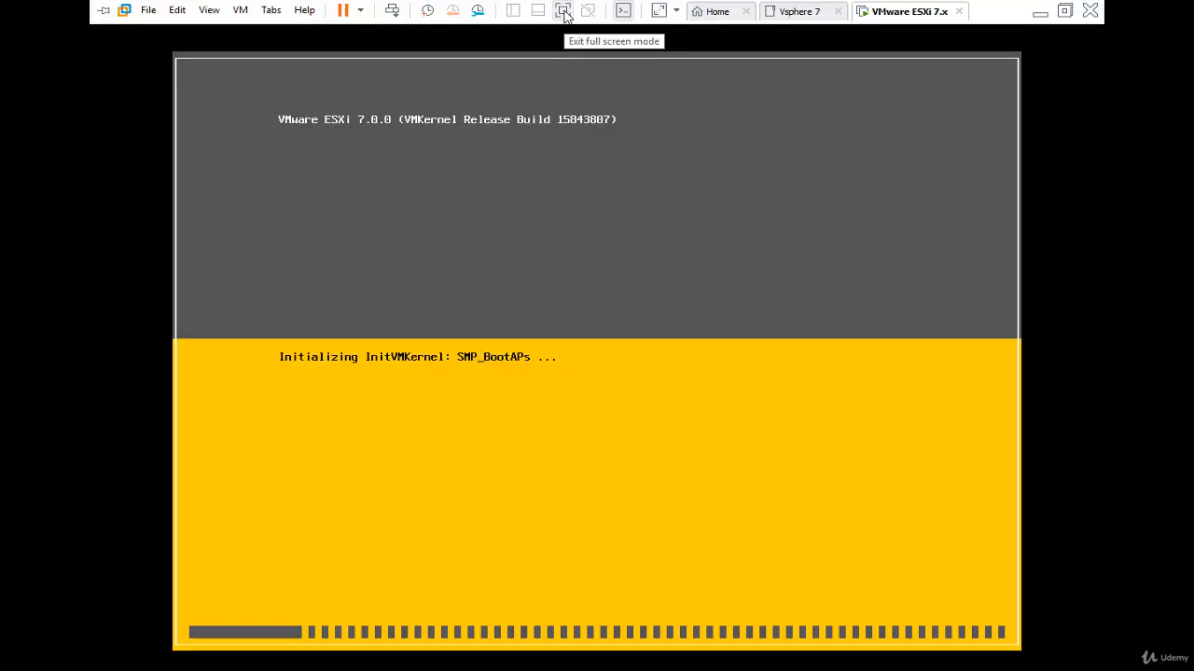
click(565, 16)
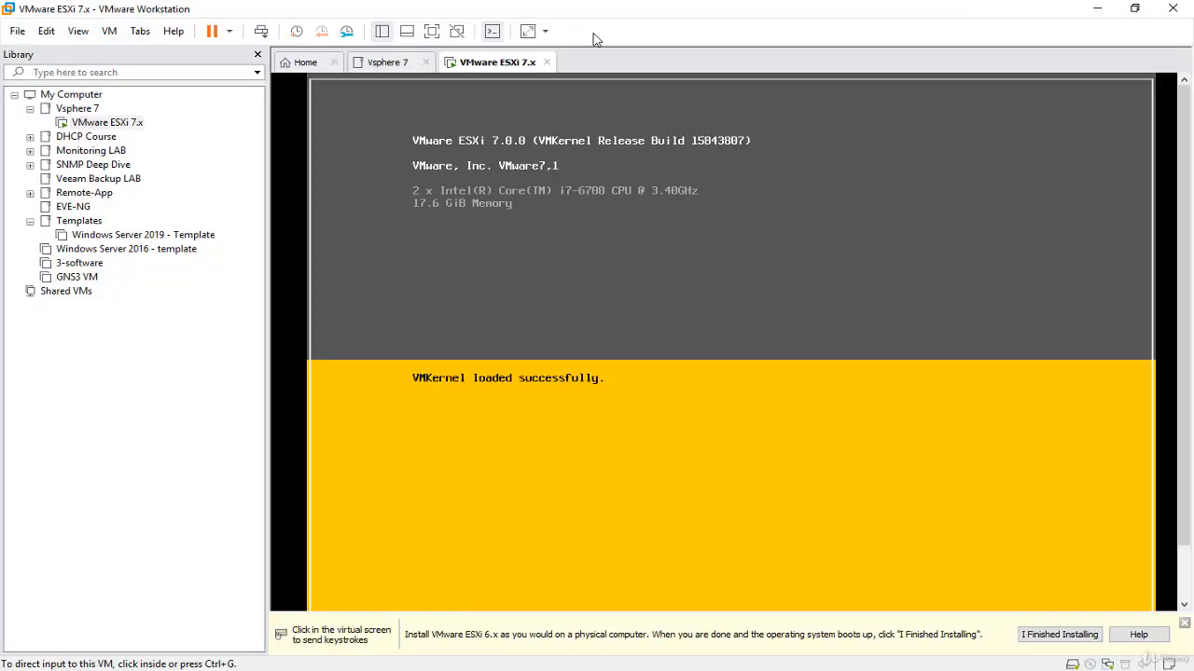
click(1079, 637)
scroll(1189, 406, down, 1)
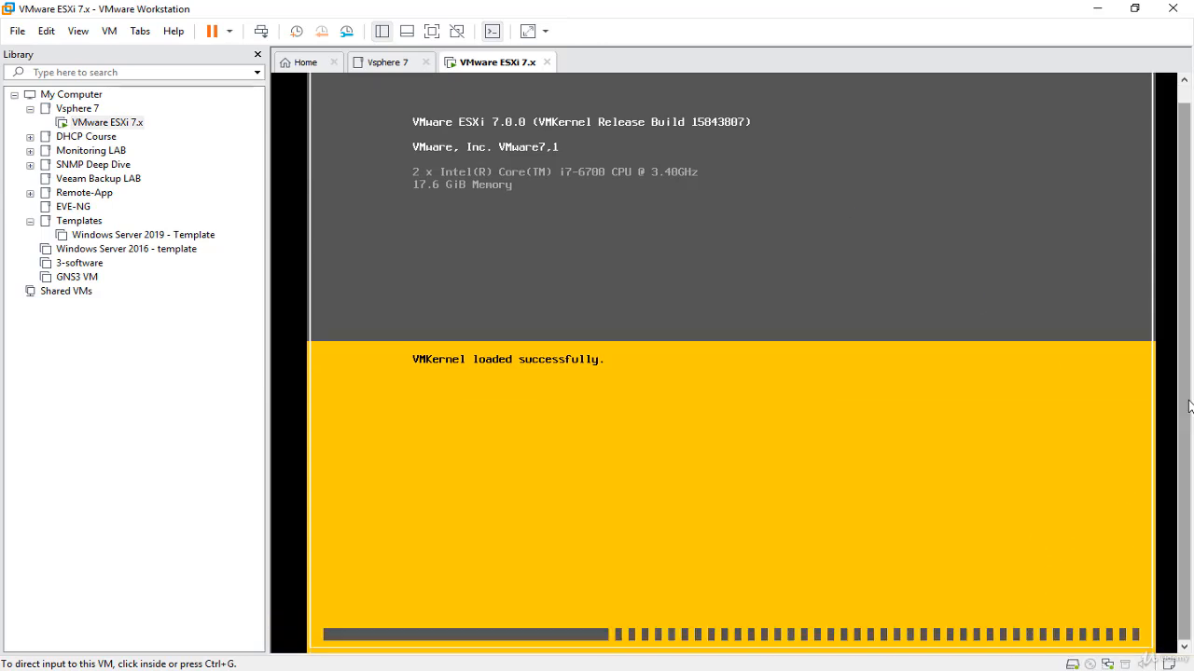